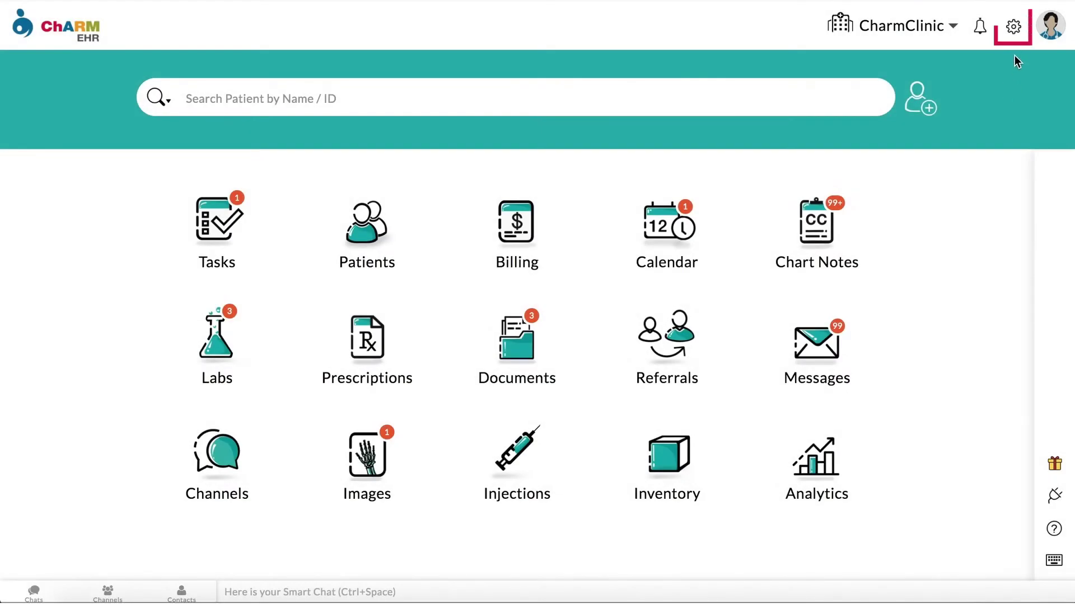
Open Email Notifications settings and require appointment reschedule and reminder emails.
left_click(1013, 27)
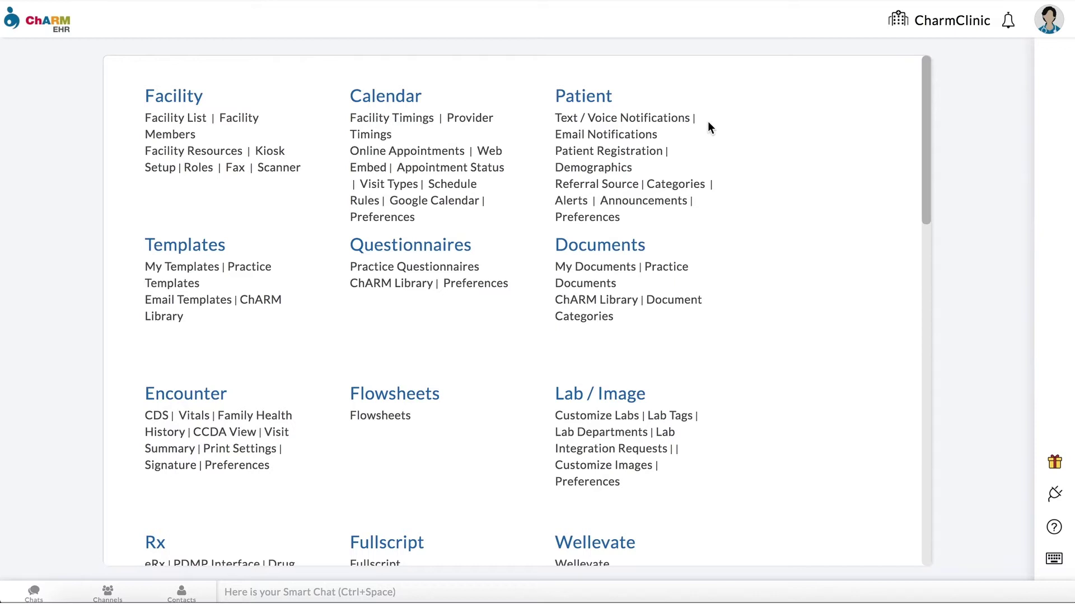
left_click(652, 138)
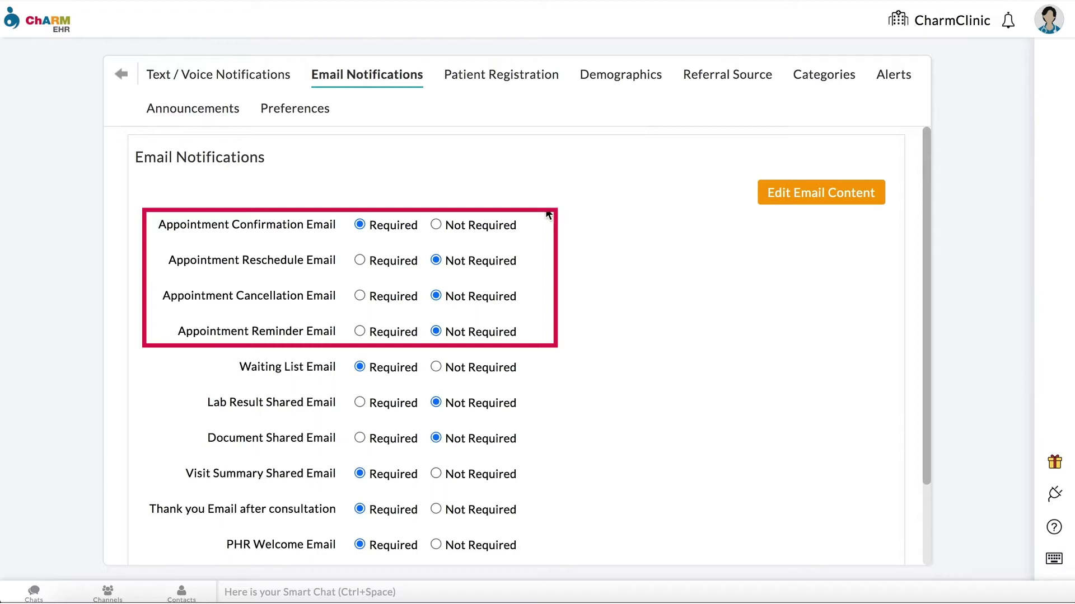
left_click(360, 260)
left_click(359, 330)
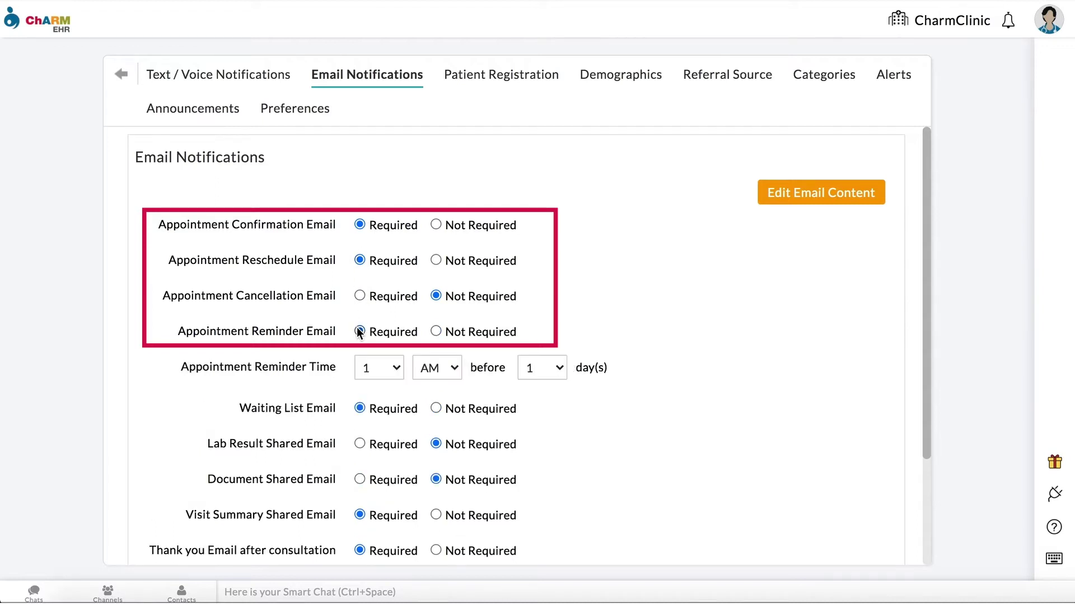
Set the email appointment reminder time to 6 PM.
left_click(394, 368)
left_click(381, 446)
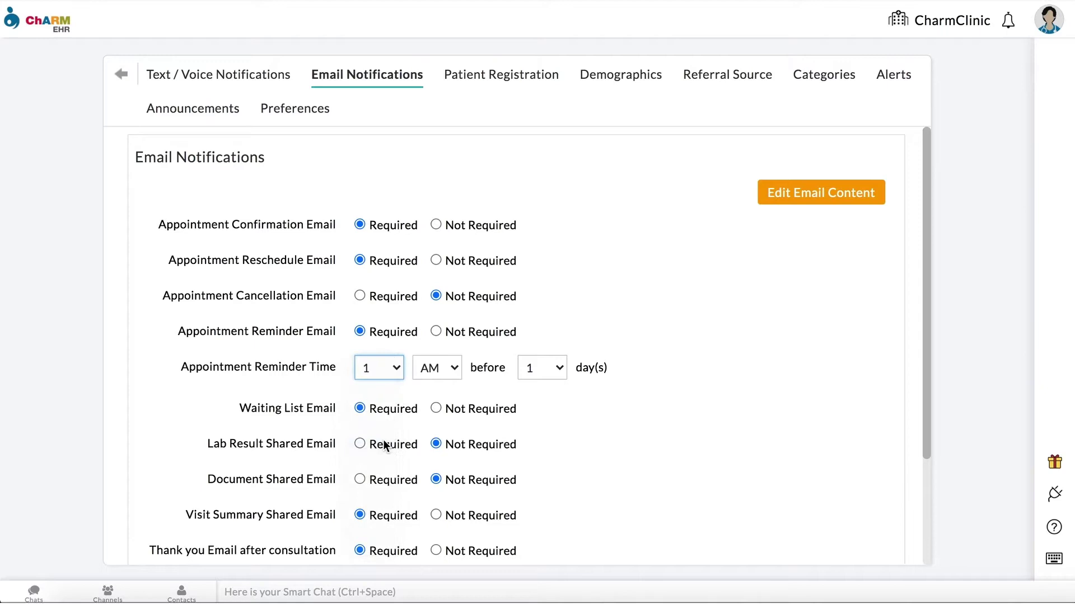
left_click(444, 369)
left_click(429, 383)
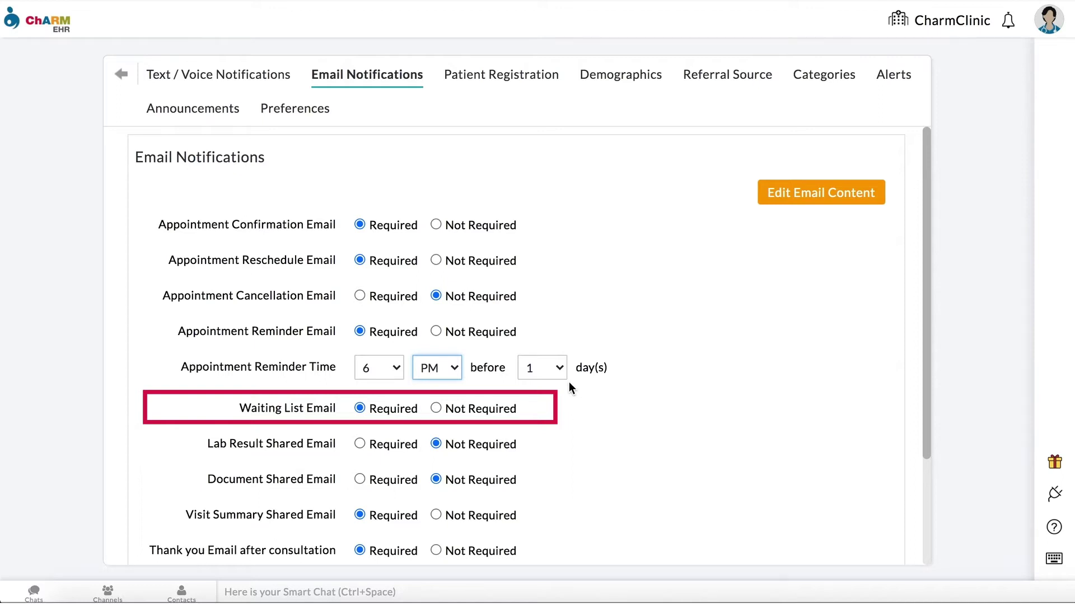
Require lab result, document shared and questionnaire emails, disable thank-you emails, and save.
scroll(546, 398, "down", 1)
scroll(546, 399, "down", 1)
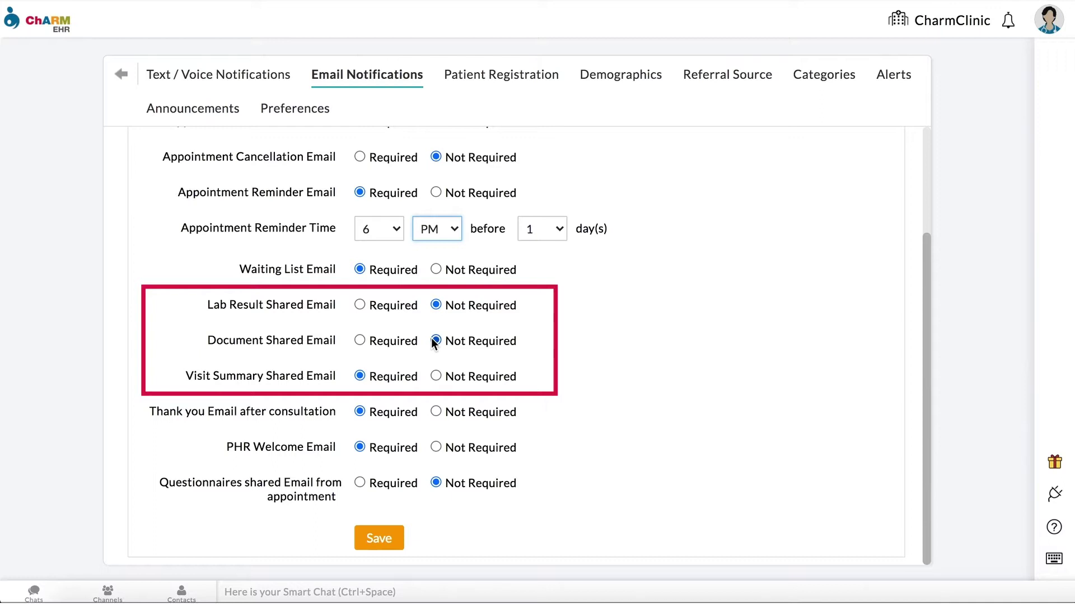
left_click(358, 305)
left_click(359, 340)
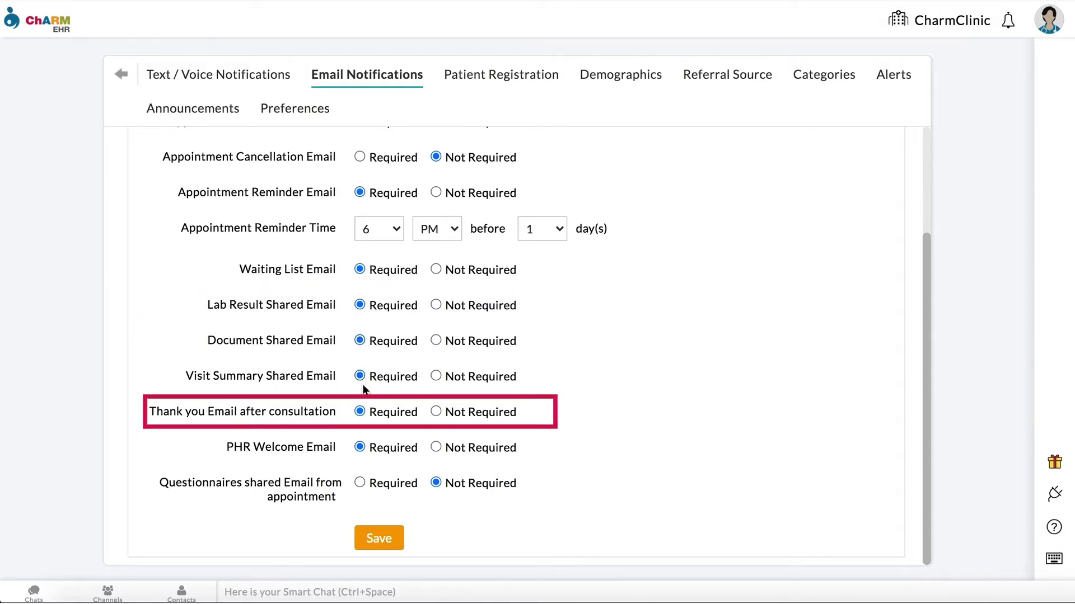
left_click(436, 412)
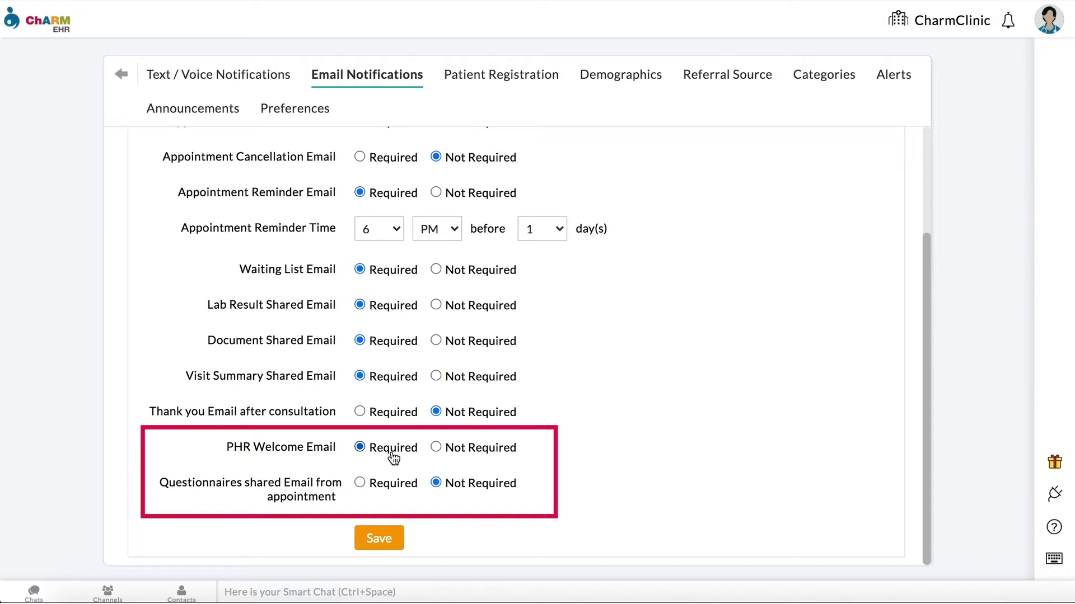
left_click(358, 483)
left_click(378, 539)
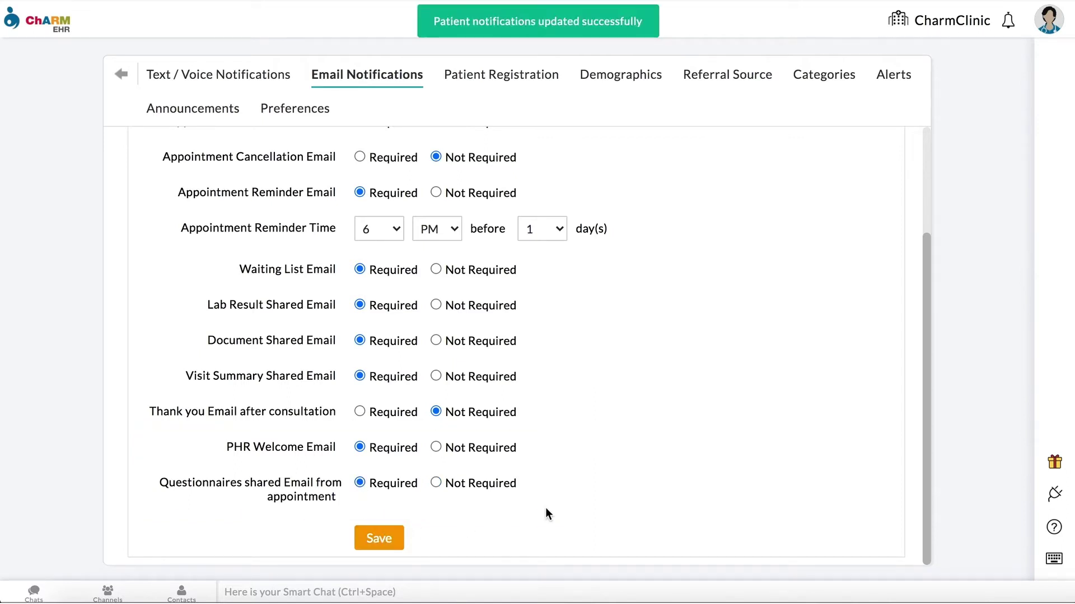
scroll(622, 465, "up", 3)
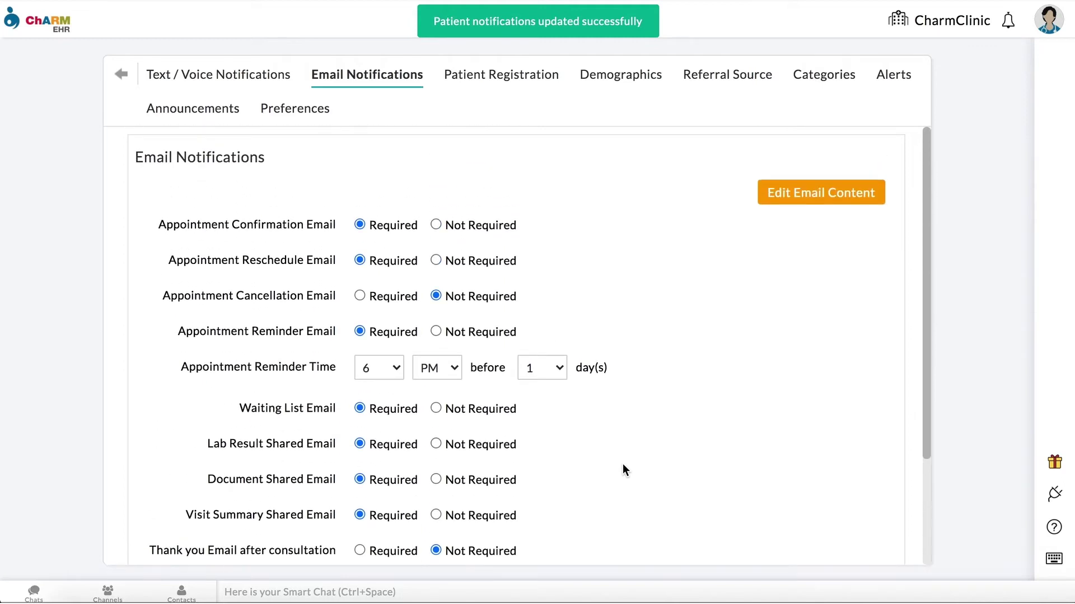
Open Edit Email Content to review the email templates.
left_click(839, 197)
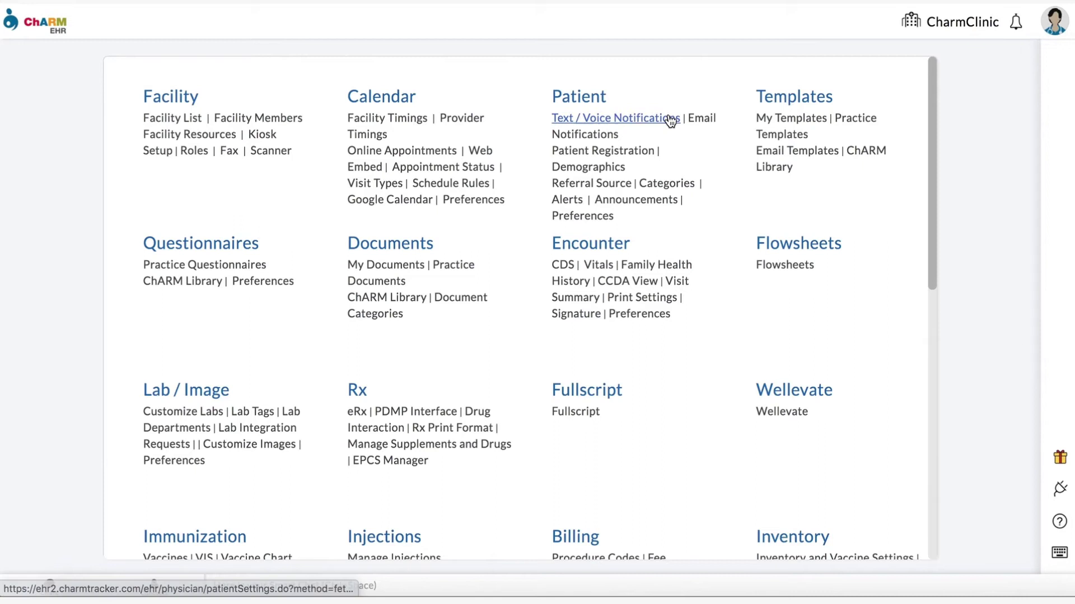
Subscribe to text messaging, including appointment cancellation texts and voice appointment reminders.
left_click(670, 120)
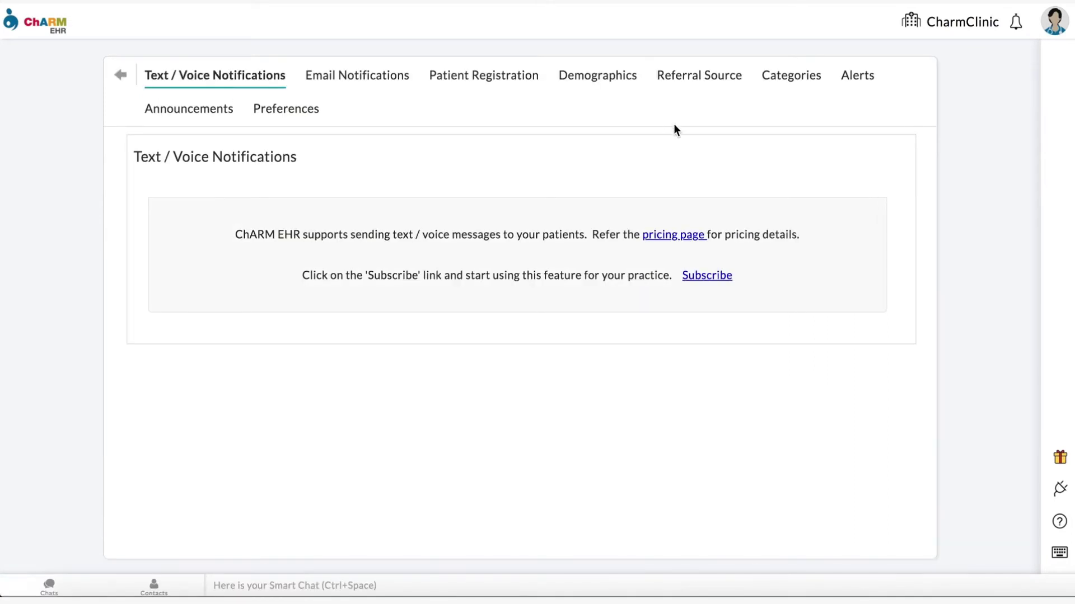
left_click(722, 276)
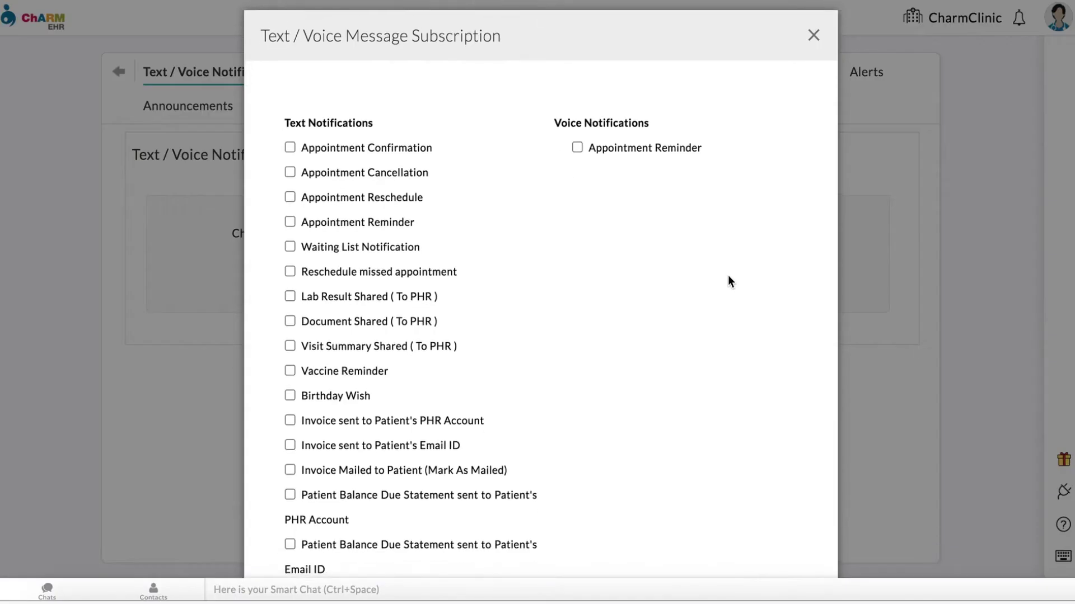
scroll(728, 276, "down", 2)
scroll(728, 280, "down", 1)
scroll(729, 280, "down", 1)
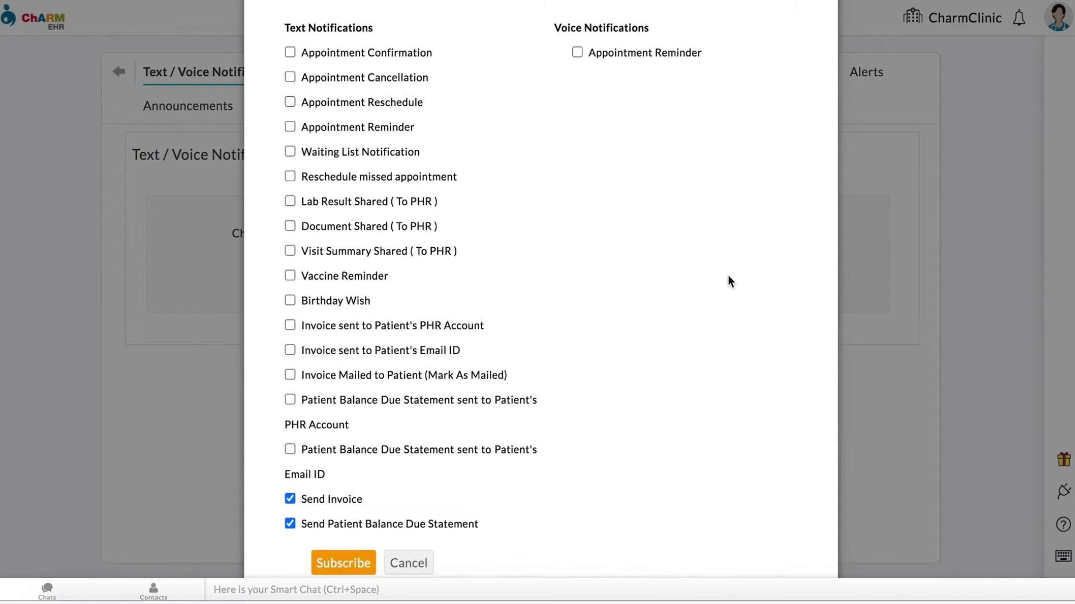
left_click(289, 77)
left_click(576, 52)
scroll(550, 355, "down", 1)
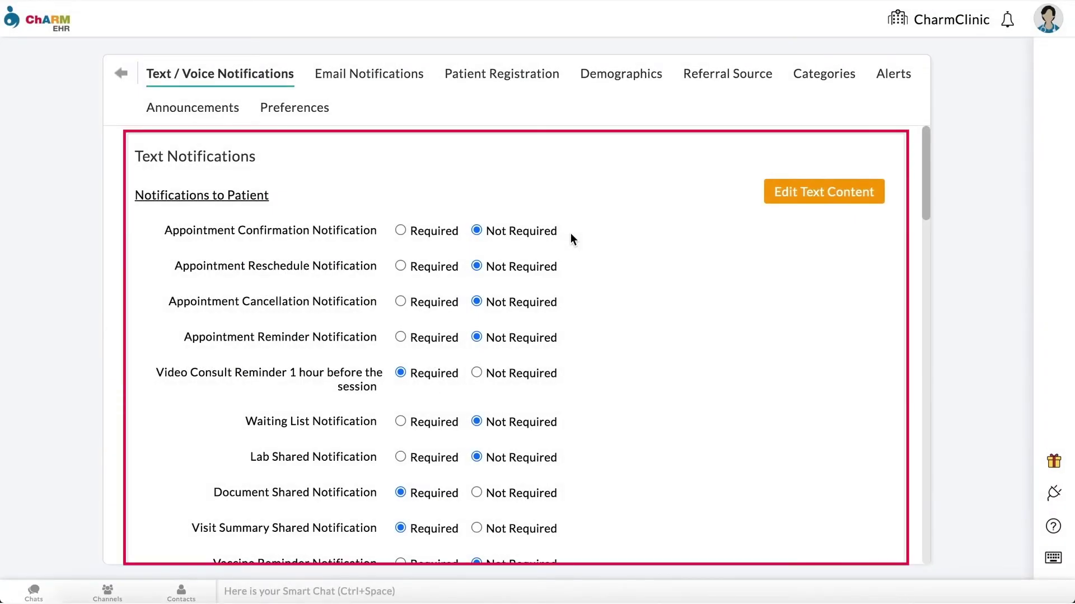
Require appointment confirmation, reschedule, cancellation and reminder texts, with reminders at 1 PM.
left_click(401, 231)
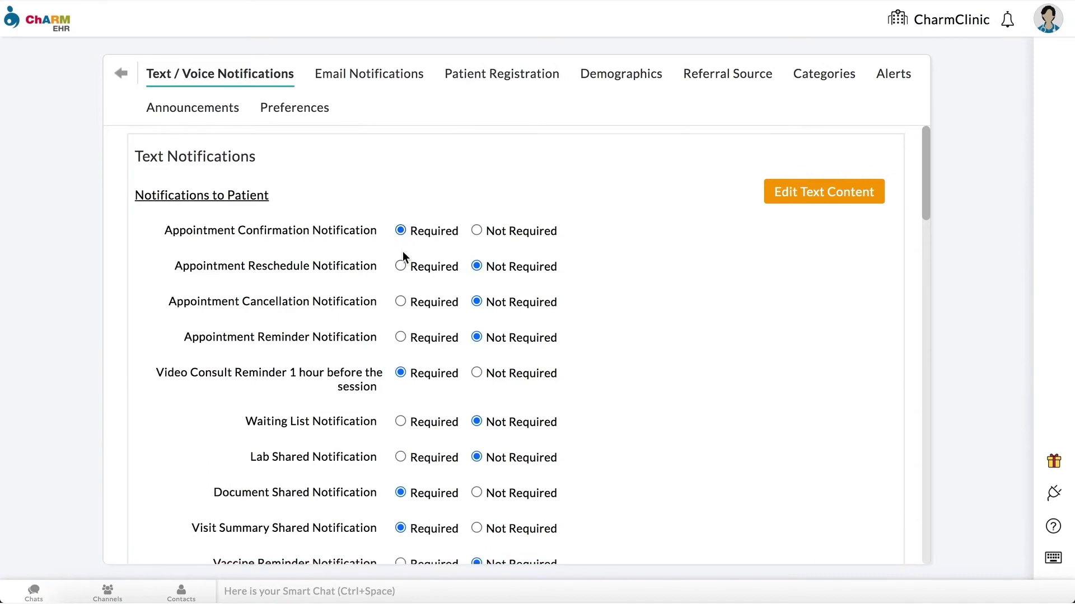
left_click(400, 266)
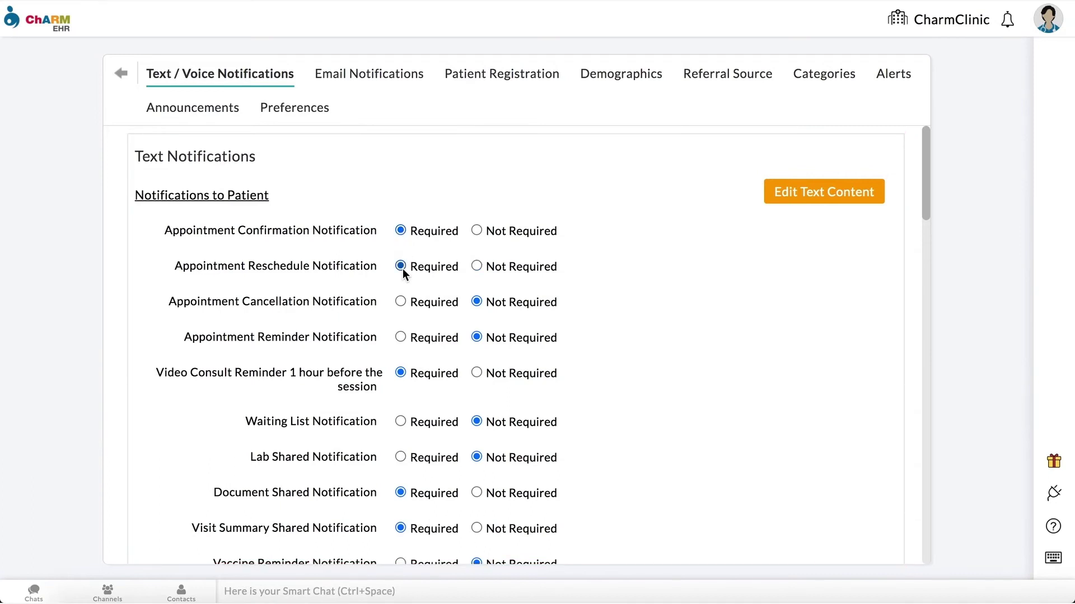
left_click(401, 301)
left_click(401, 337)
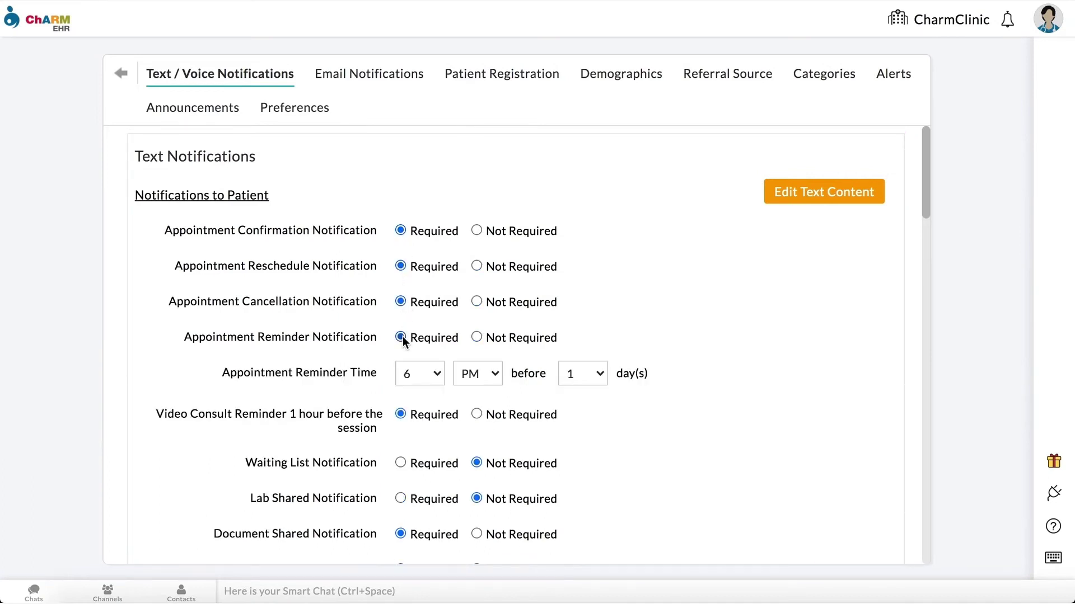
left_click(438, 374)
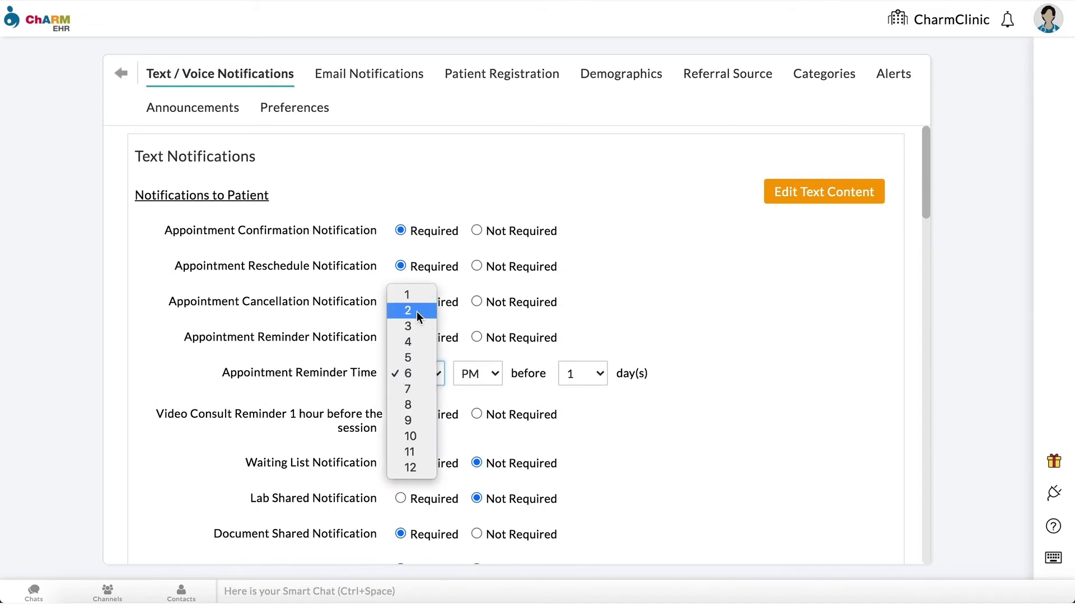
left_click(414, 297)
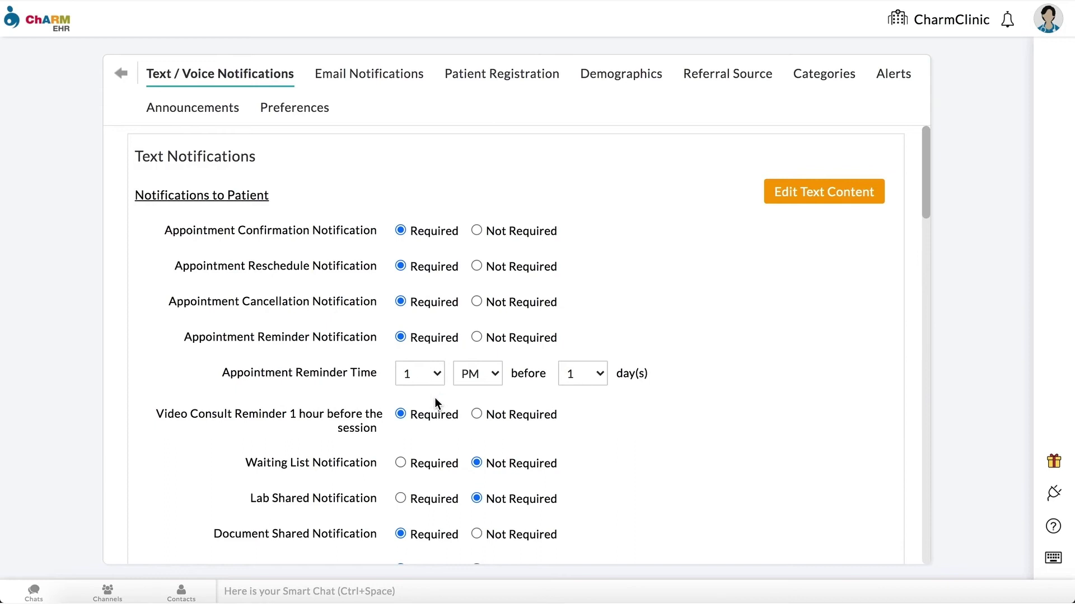
Require waiting list, lab shared and vaccine reminder texts, sending vaccine reminders one day before.
scroll(434, 403, "down", 2)
scroll(435, 414, "down", 3)
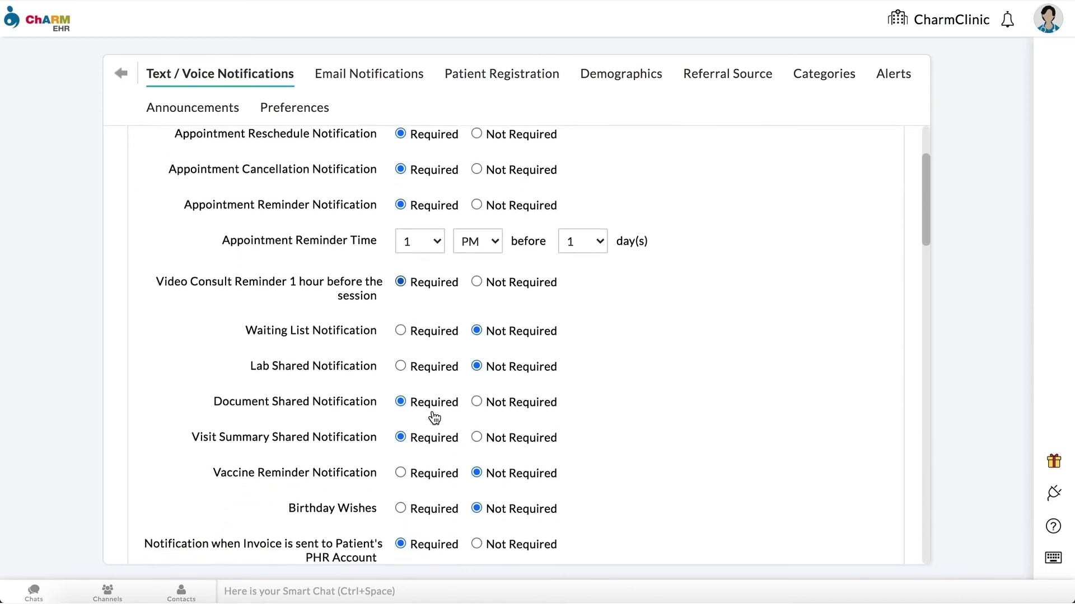
left_click(401, 327)
left_click(400, 363)
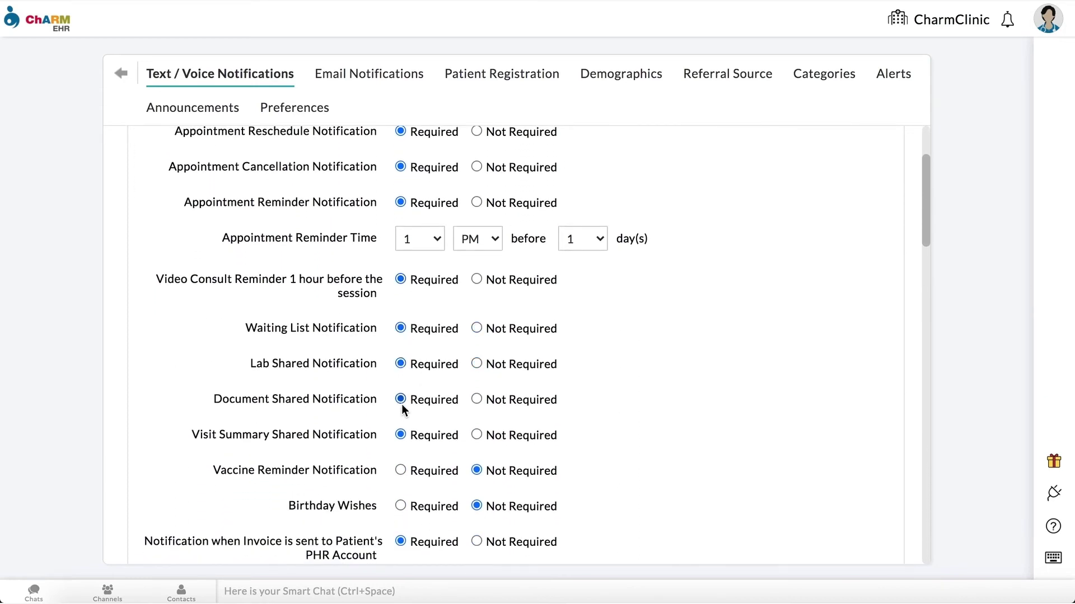
left_click(400, 470)
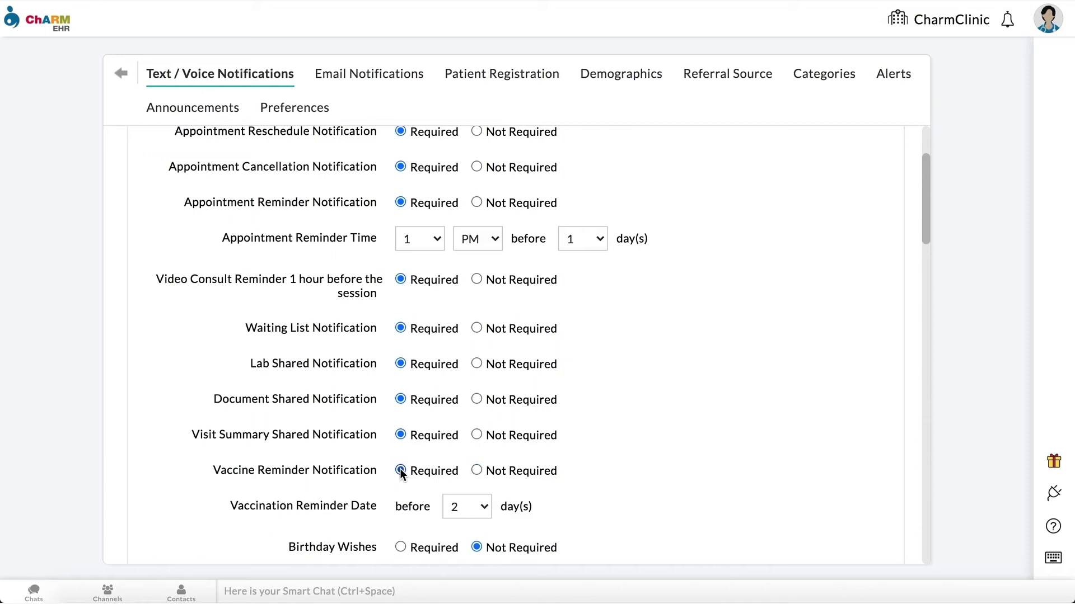
left_click(477, 512)
left_click(473, 502)
key("Up")
Require birthday wish, invoice, balance due statement and appointment payment texts to patients.
scroll(570, 506, "down", 1)
scroll(570, 506, "down", 3)
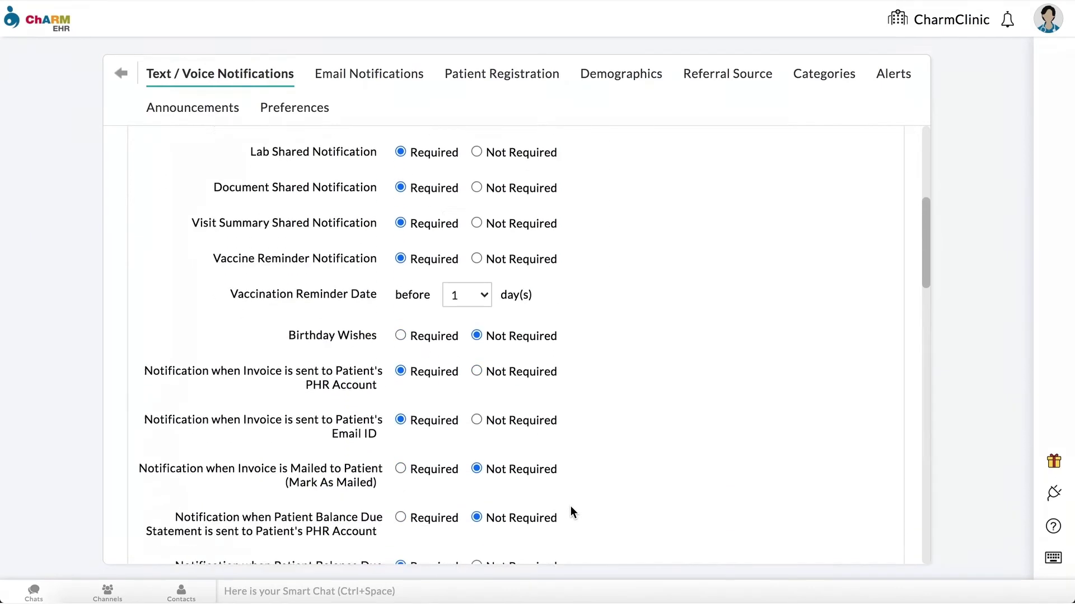
scroll(569, 505, "down", 2)
scroll(569, 506, "down", 2)
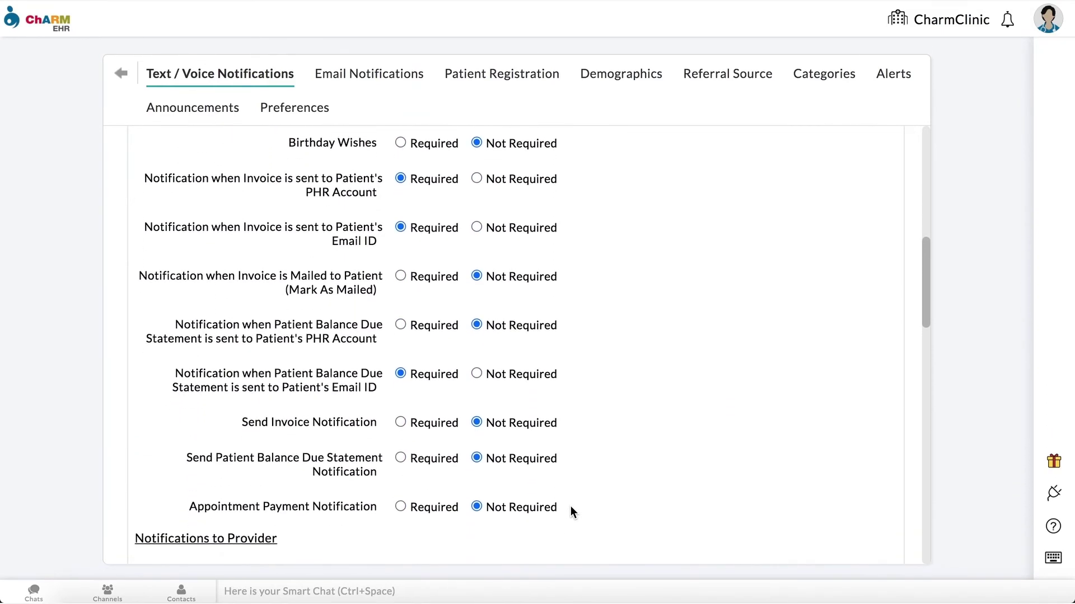
left_click(400, 141)
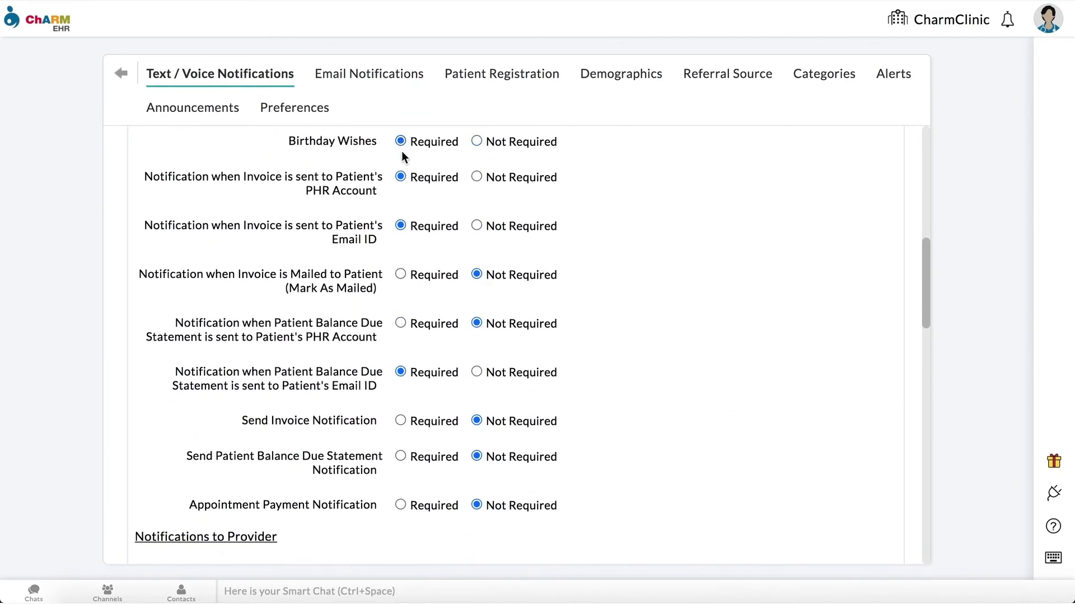
left_click(401, 273)
left_click(400, 323)
left_click(401, 421)
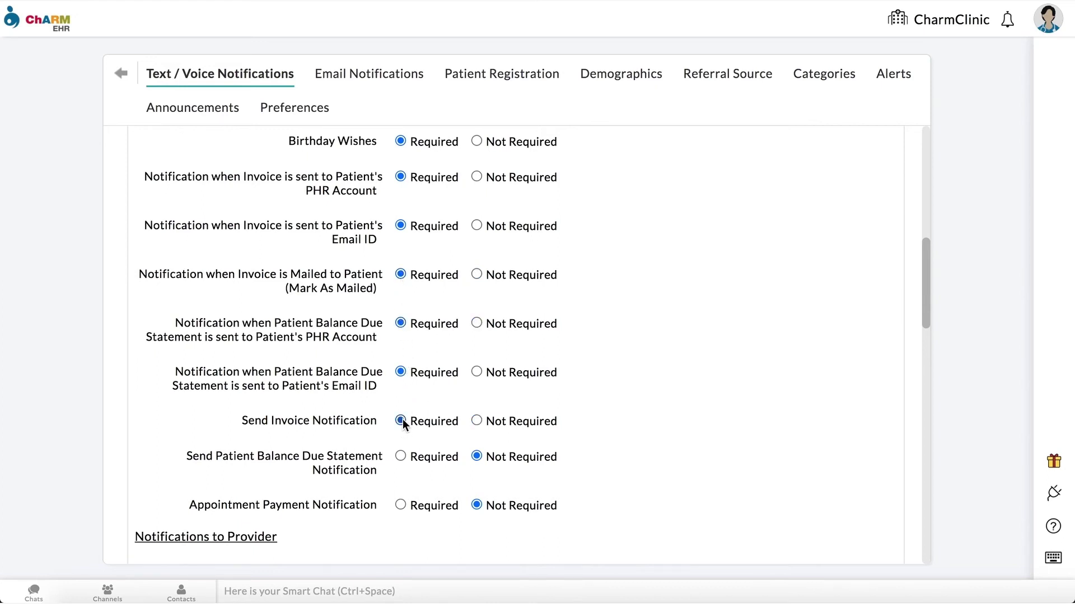
left_click(399, 456)
left_click(401, 505)
Notify the provider by text of appointment confirmations, reschedules and cancellations.
scroll(407, 518, "down", 1)
scroll(407, 518, "down", 2)
scroll(406, 518, "down", 2)
scroll(406, 518, "down", 1)
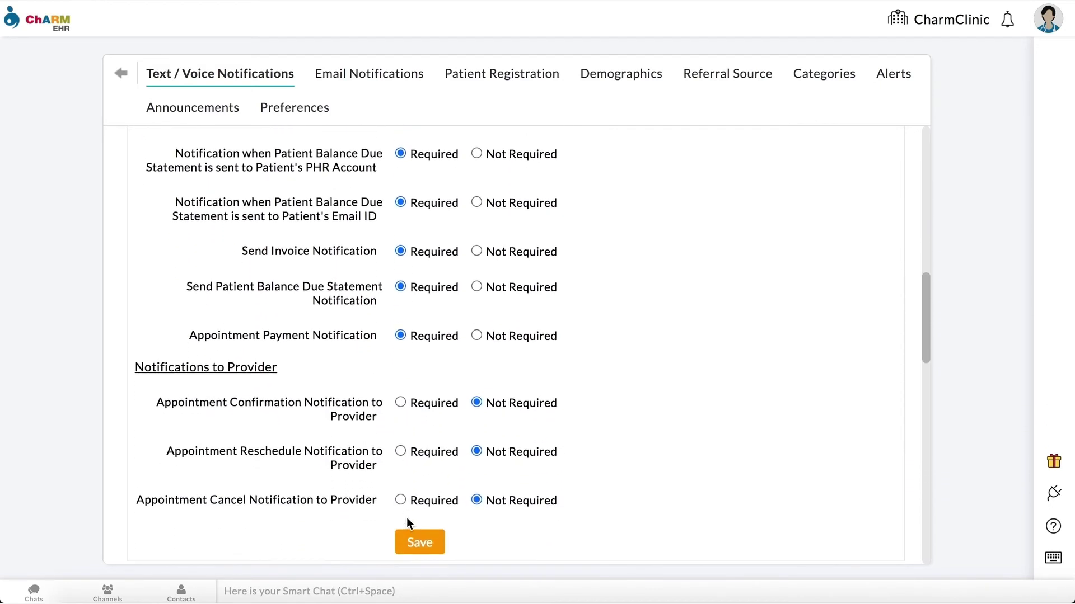
scroll(407, 518, "down", 1)
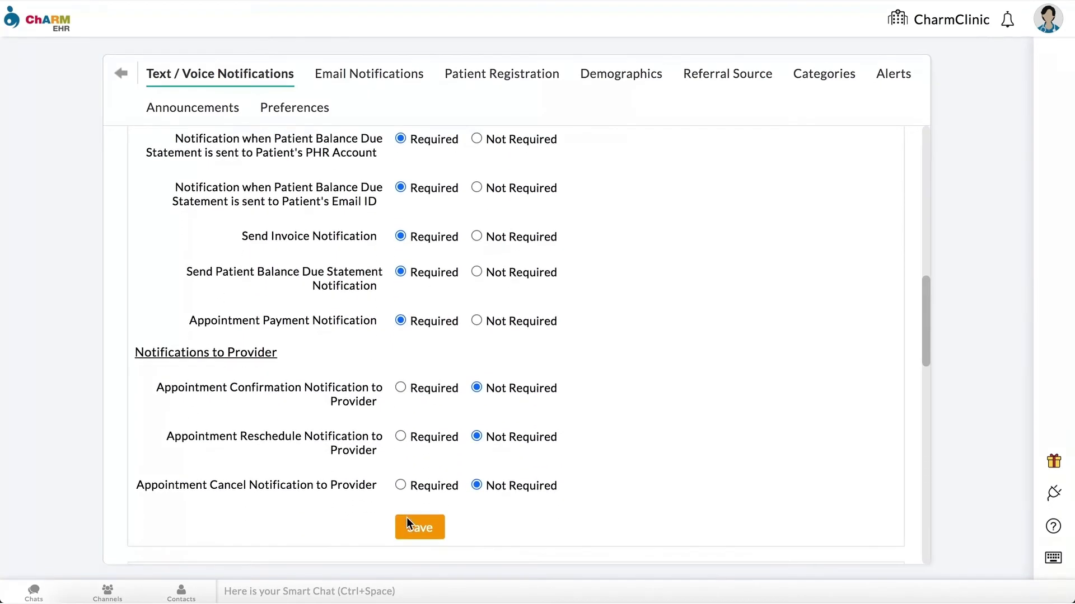
left_click(400, 388)
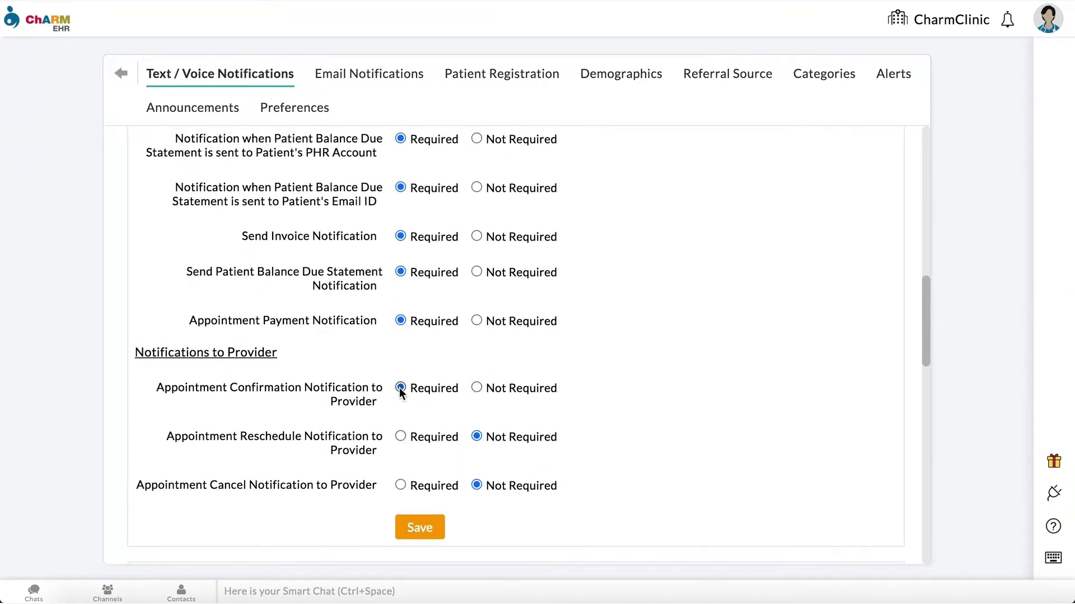
left_click(400, 437)
left_click(400, 486)
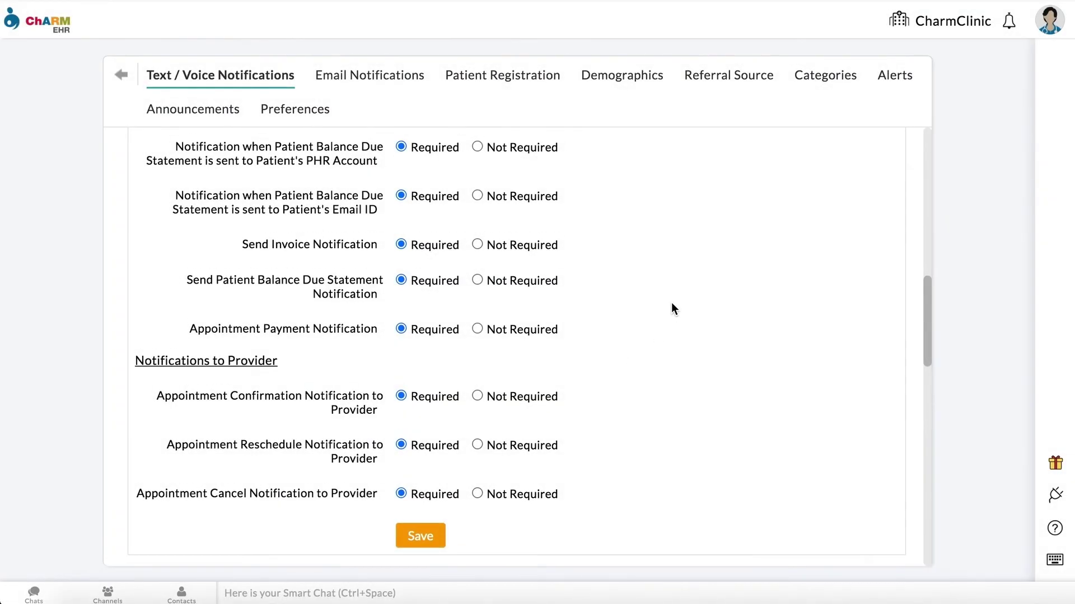
scroll(671, 303, "up", 5)
scroll(671, 304, "up", 5)
scroll(671, 304, "up", 5)
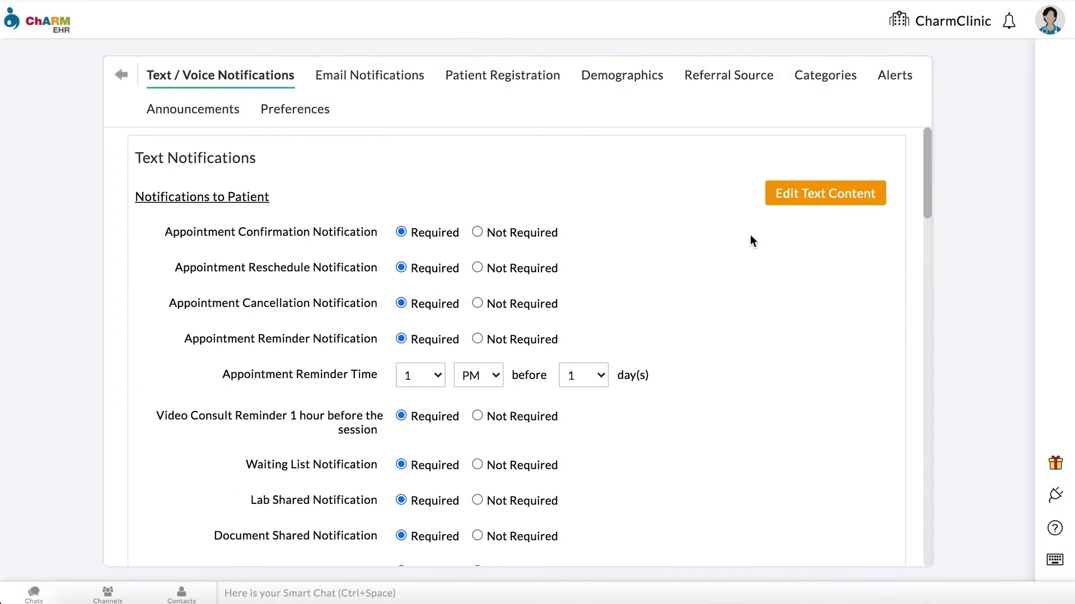
left_click(807, 203)
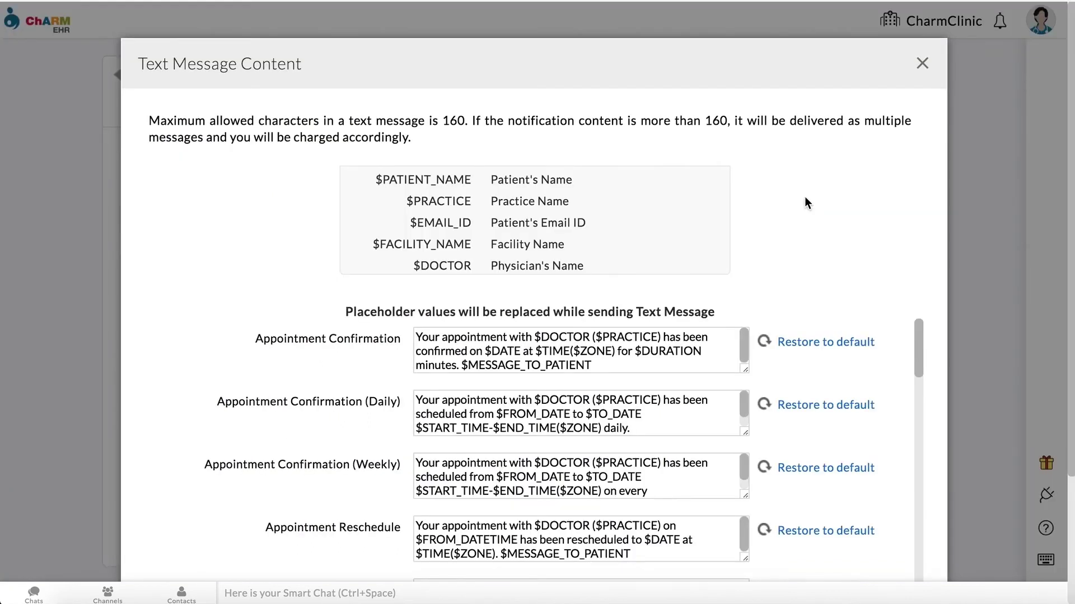
scroll(806, 203, "down", 1)
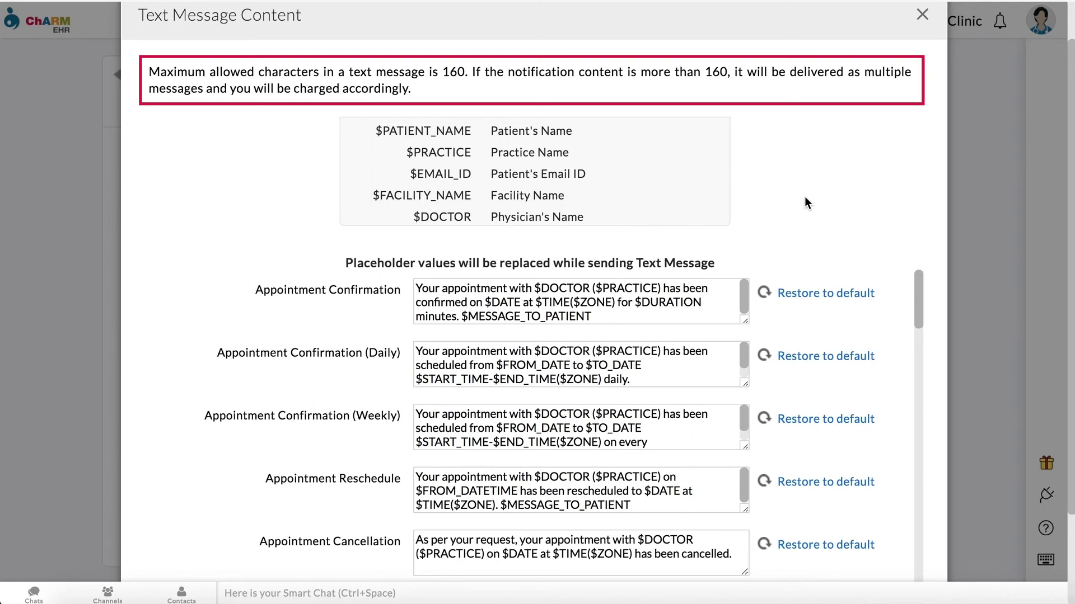
scroll(805, 202, "down", 3)
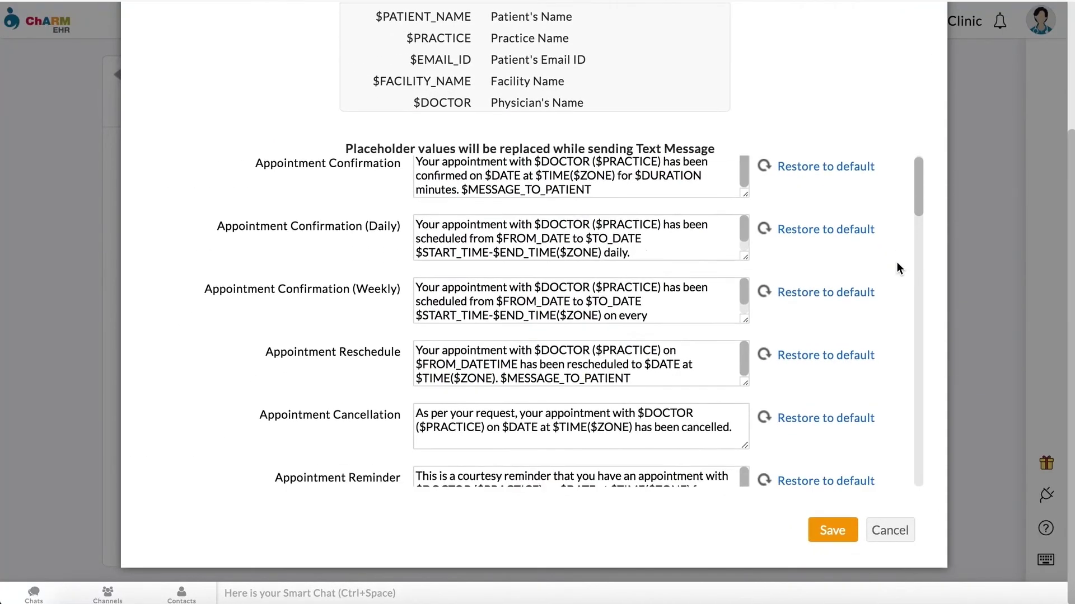
Restore the appointment cancellation template to its default wording and save the text templates.
scroll(897, 262, "down", 3)
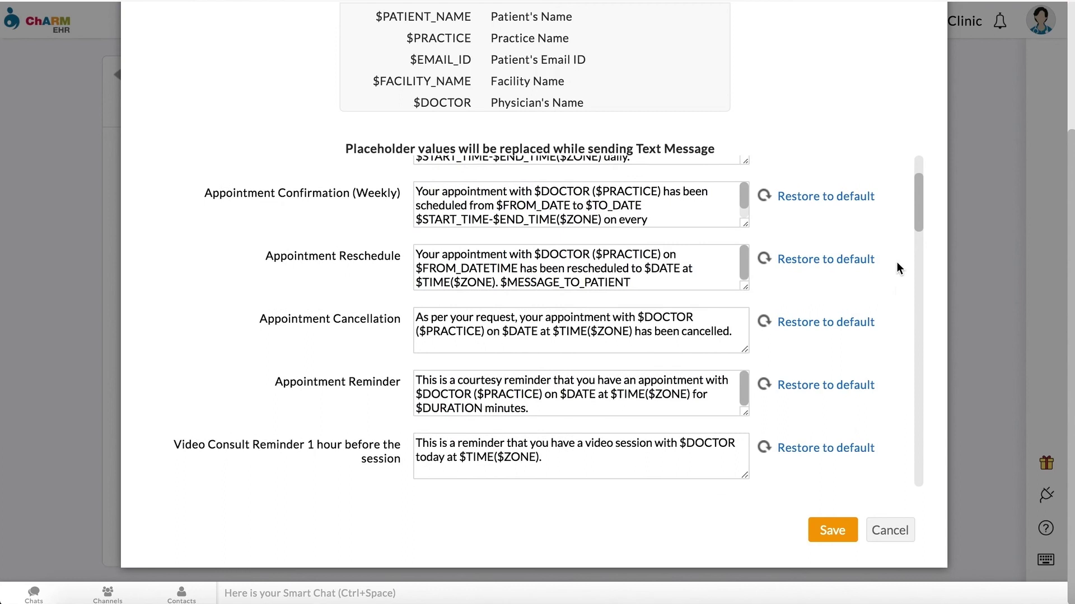
left_click(743, 257)
type("To resch")
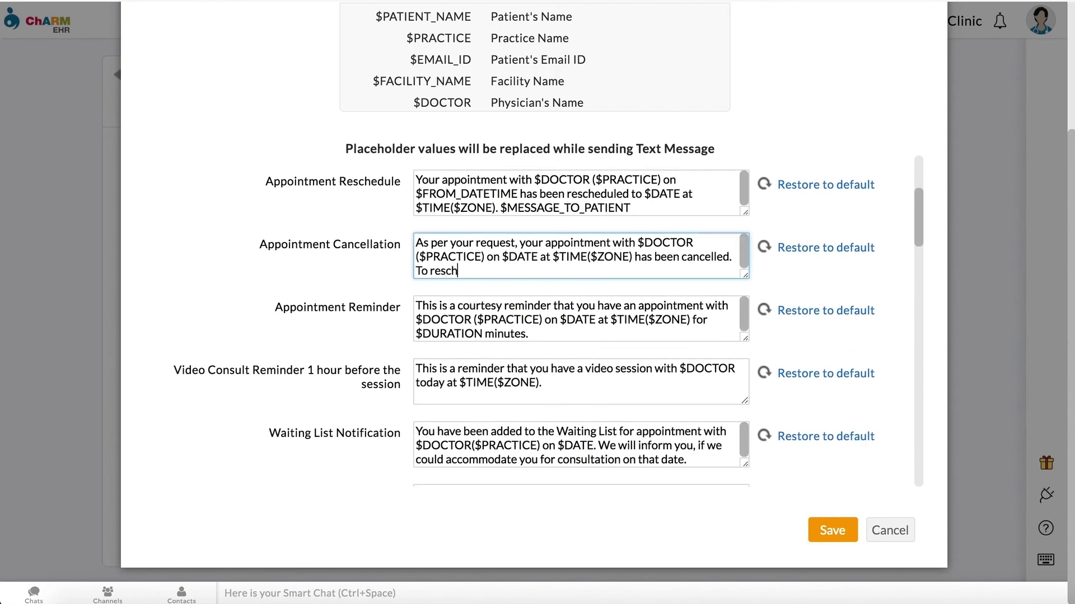
type("edule go on charmclinic.com.")
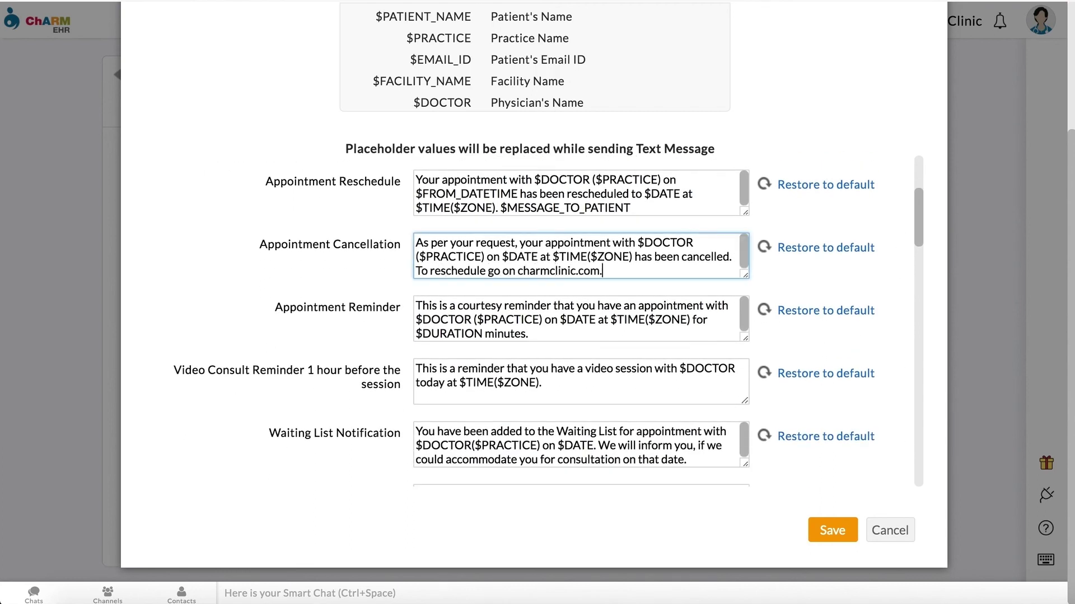
left_click(804, 249)
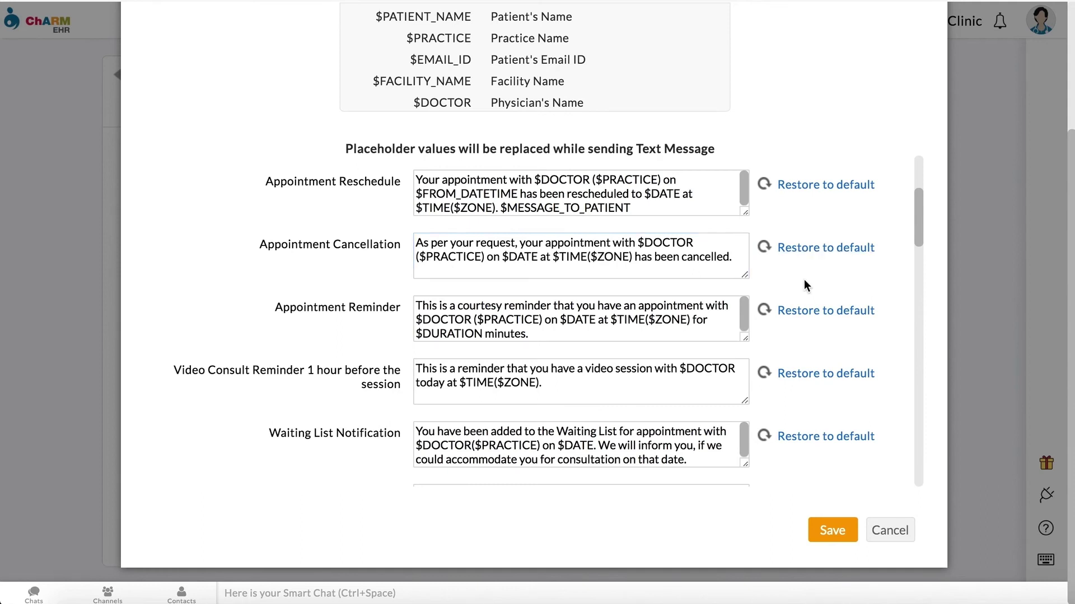
left_click(834, 532)
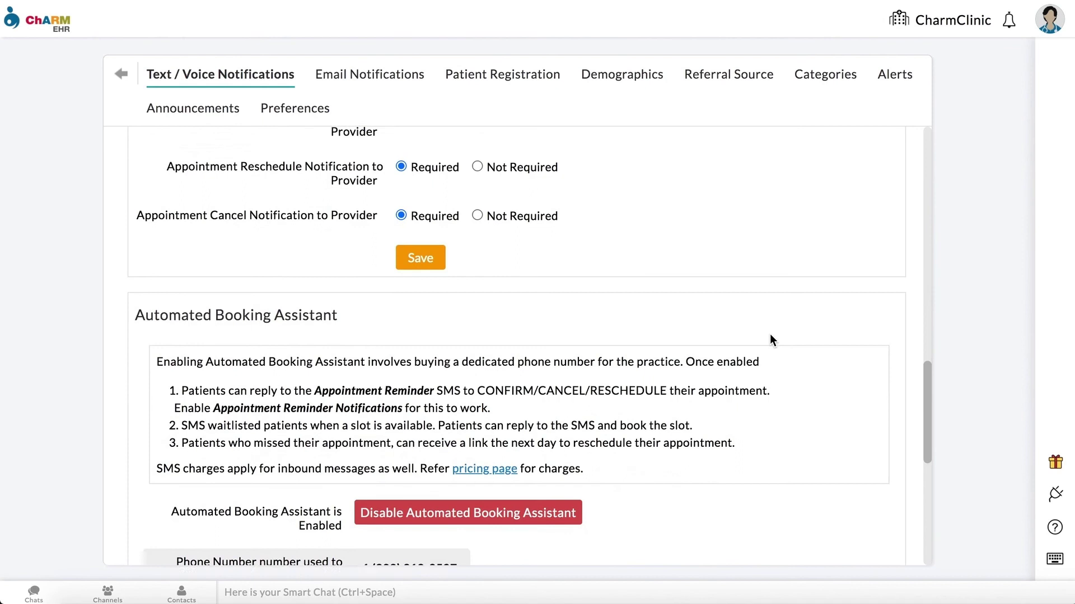
Set Voice Appointment Reminder Notification to Required.
scroll(770, 336, "down", 2)
scroll(771, 336, "down", 6)
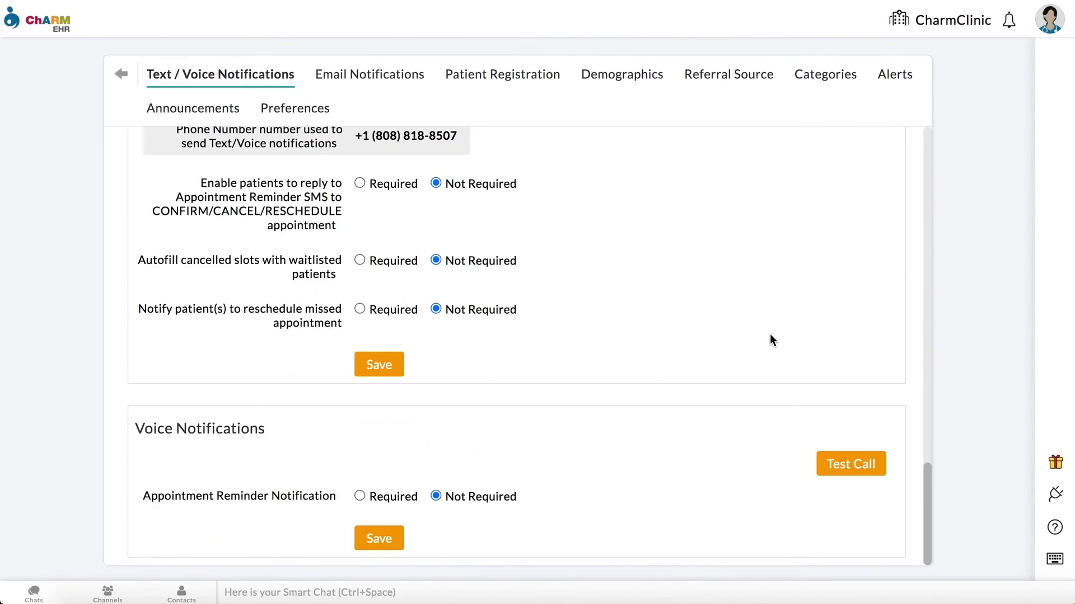
left_click(360, 496)
scroll(362, 496, "down", 2)
scroll(362, 496, "down", 3)
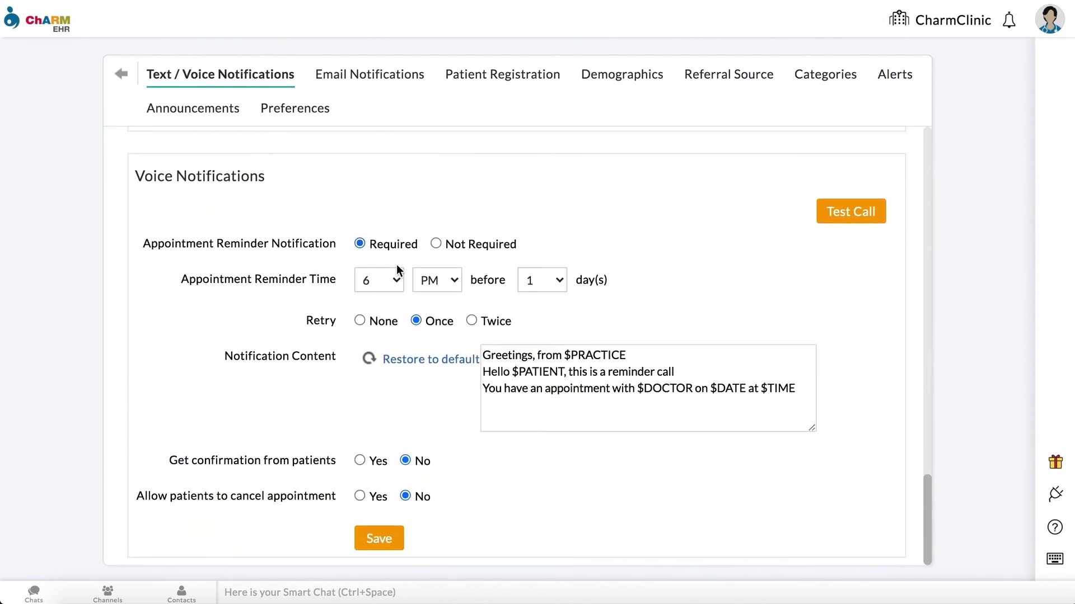
Change the voice reminder hour to 1 PM and the call retry option to Twice.
left_click(395, 280)
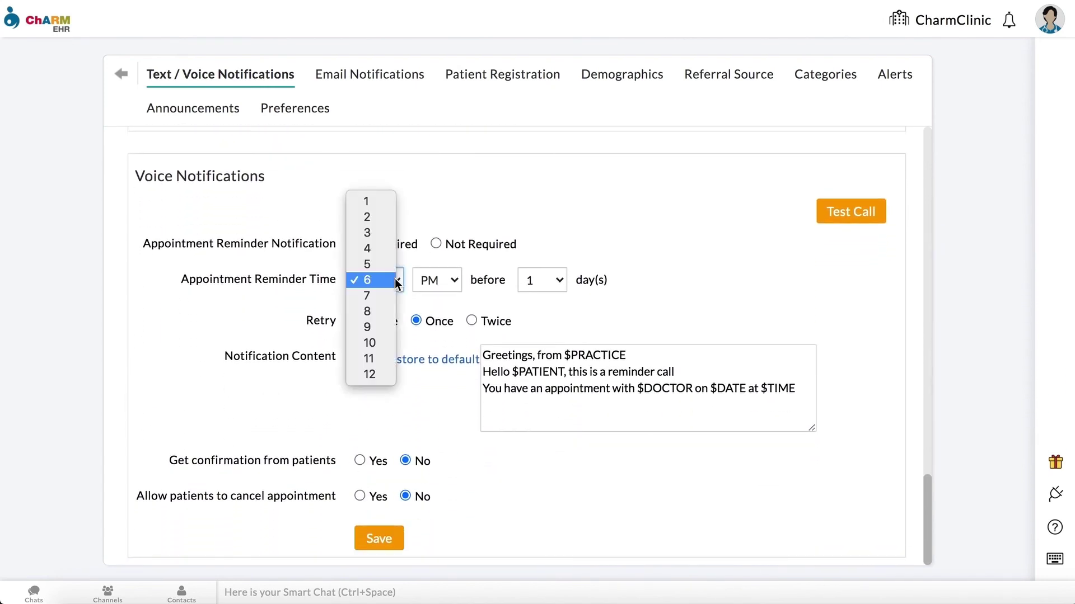
left_click(374, 205)
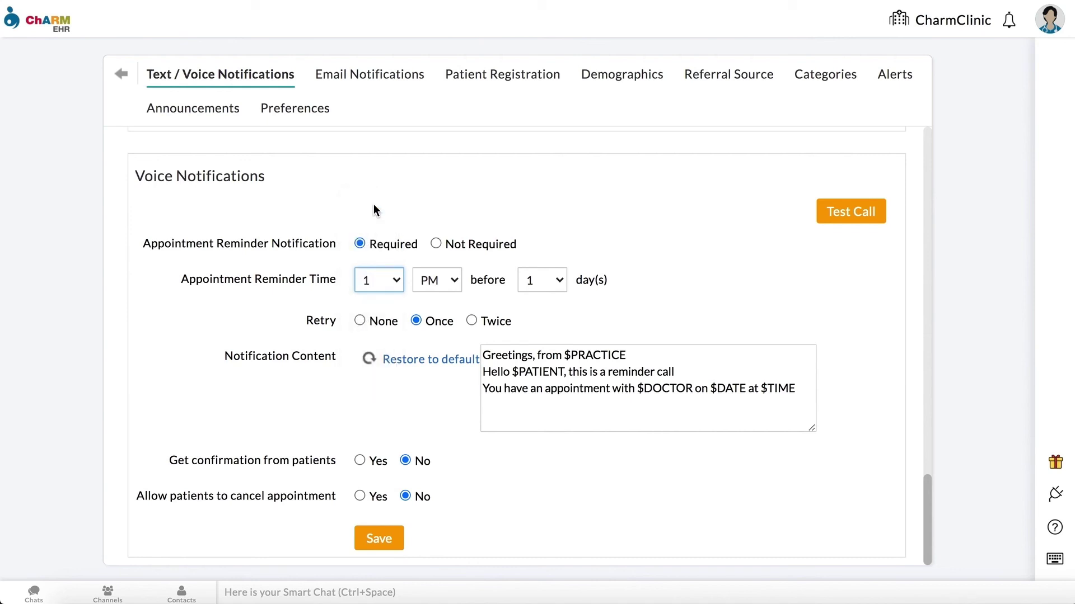
left_click(472, 321)
left_click(498, 408)
type("Cal")
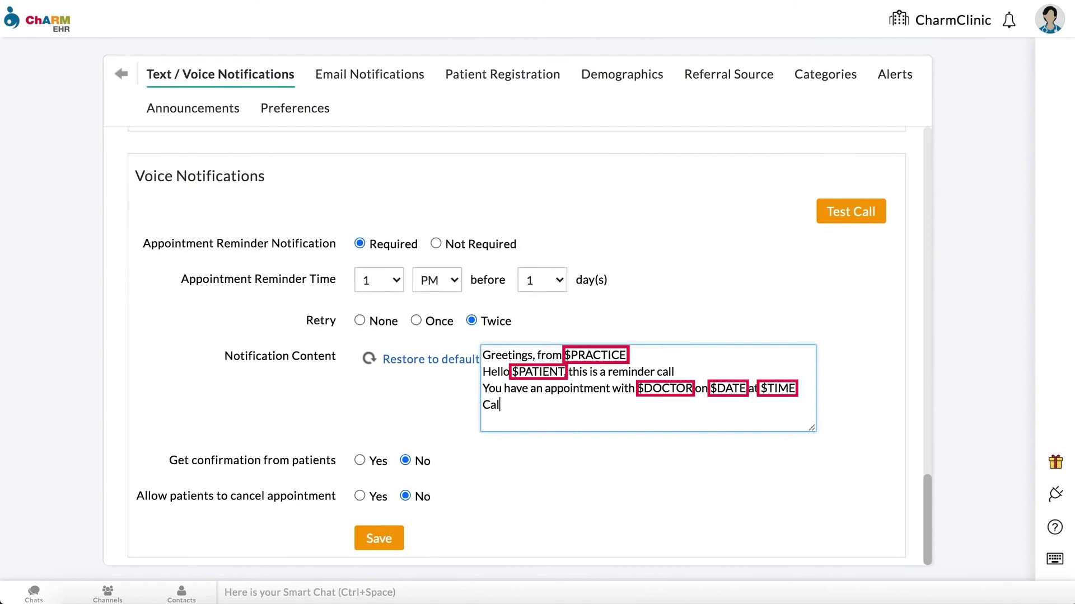
type("l practice")
type(" if you have")
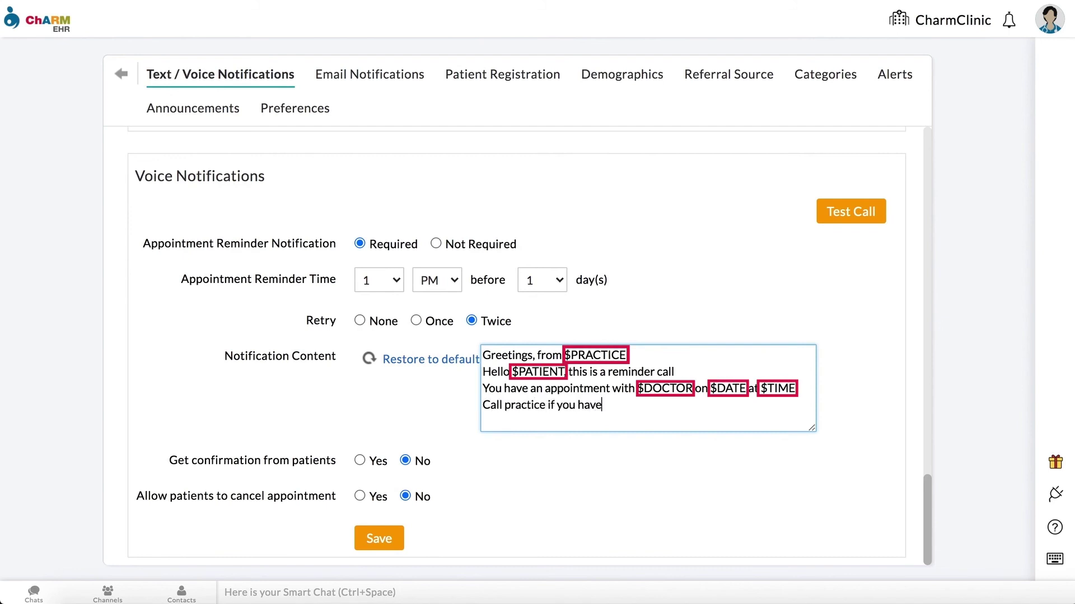
type(" any quest")
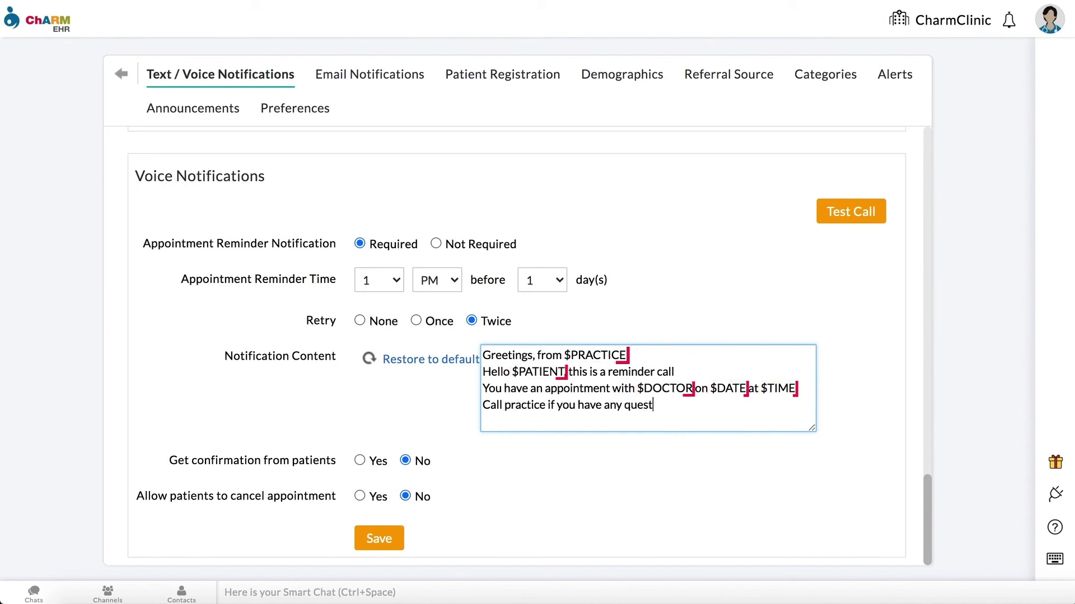
type("ions.")
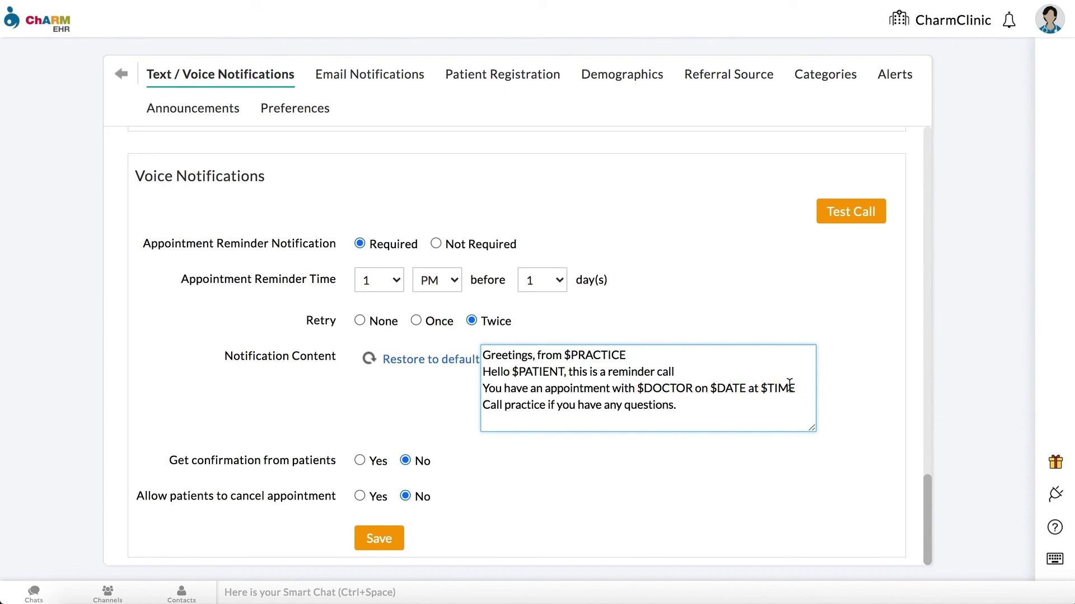
left_click(464, 365)
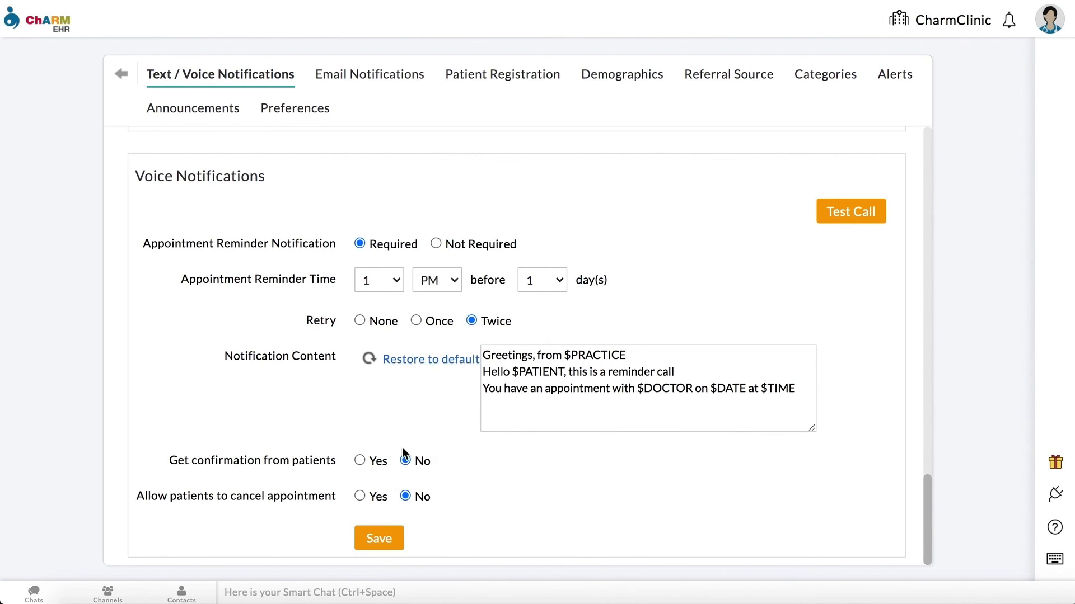
Have reminder calls ask for confirmation, mark confirmed appointments Confirmed, and allow cancelling.
left_click(359, 460)
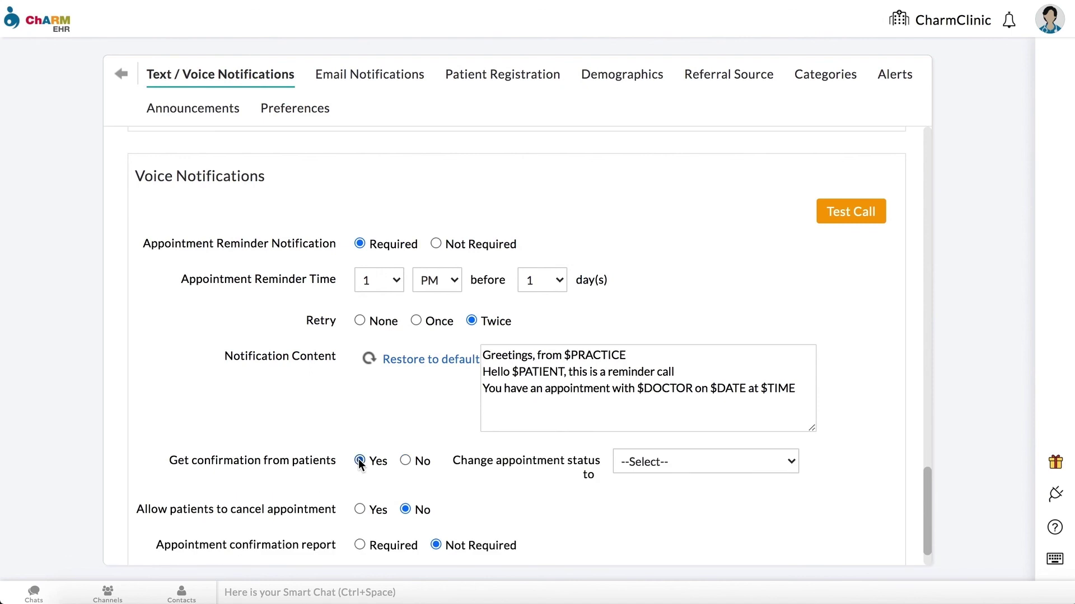
scroll(358, 459, "down", 1)
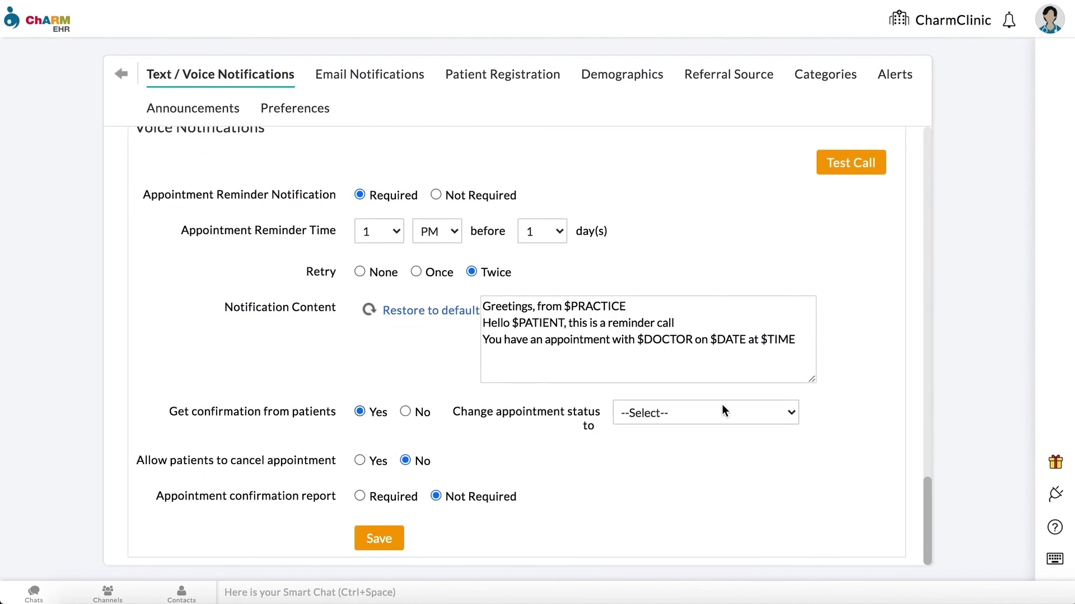
left_click(770, 415)
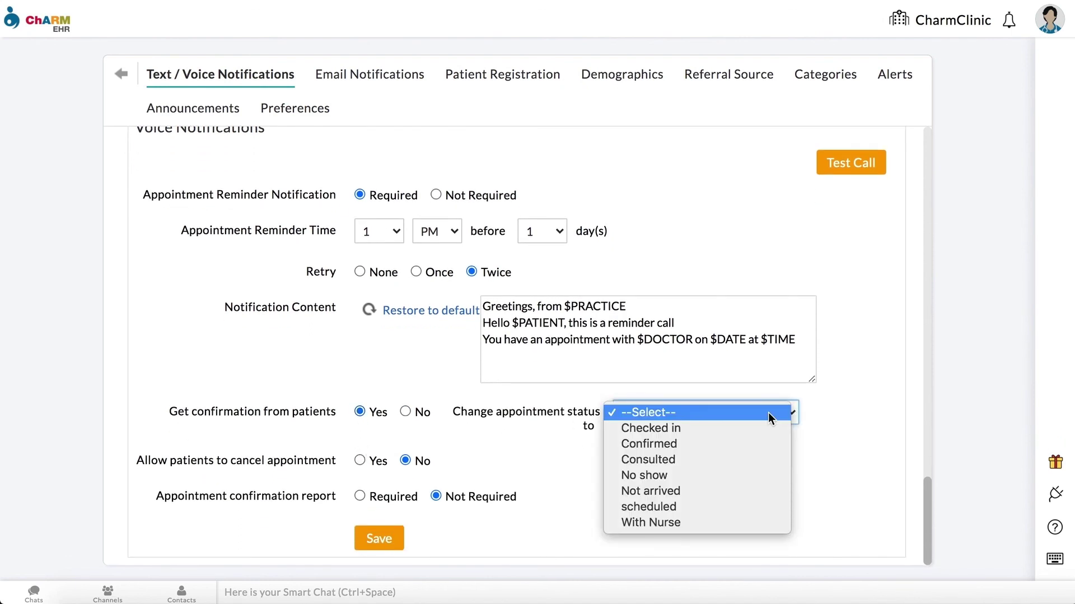
left_click(738, 442)
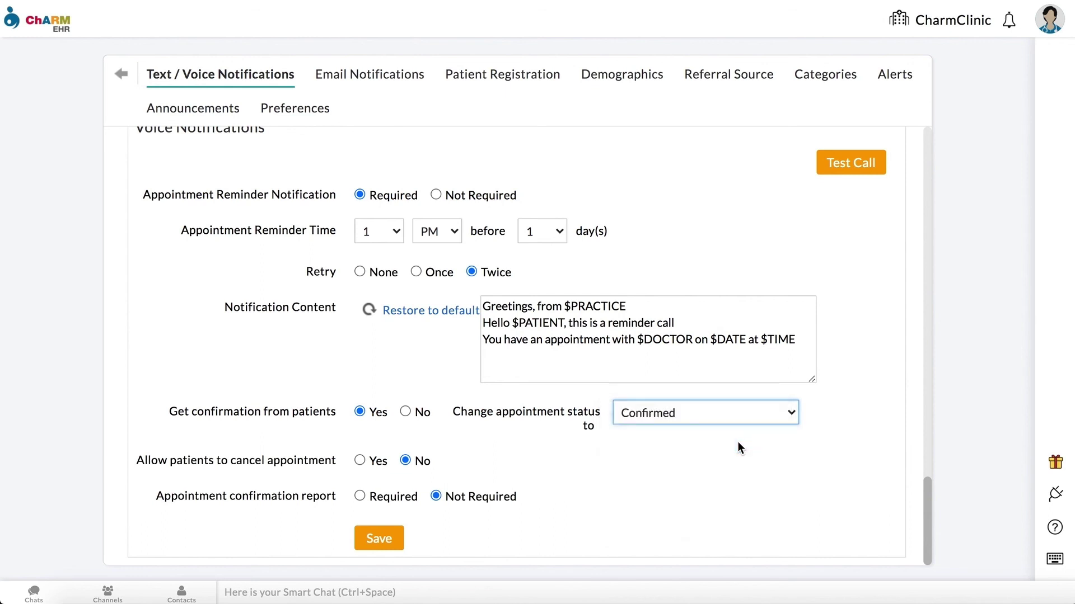
left_click(359, 462)
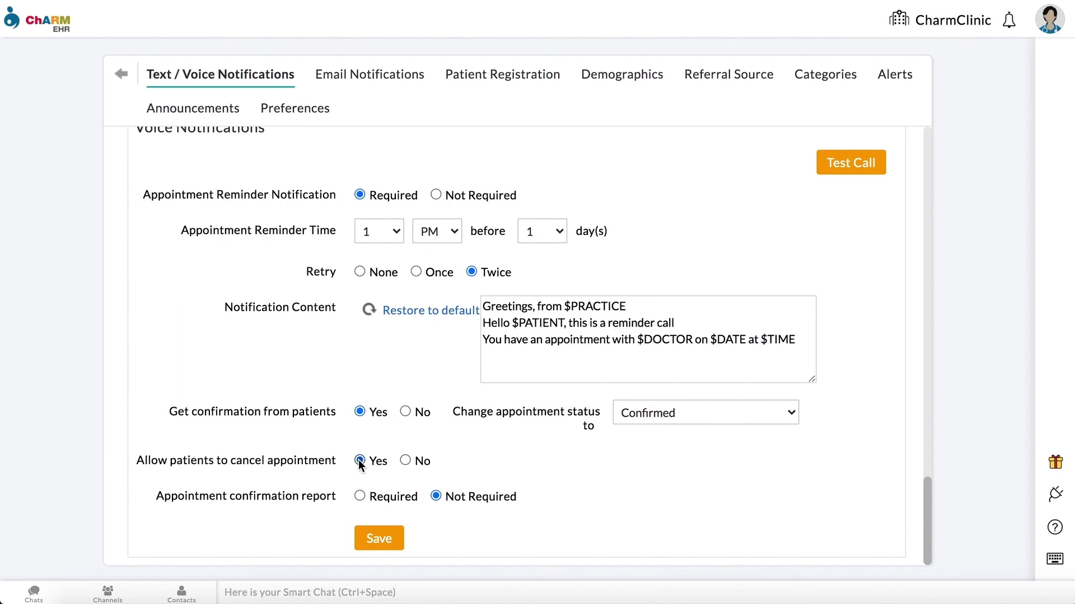
Require a confirmation report sent to the labs and appointments staff member, and save.
left_click(359, 497)
scroll(395, 513, "down", 3)
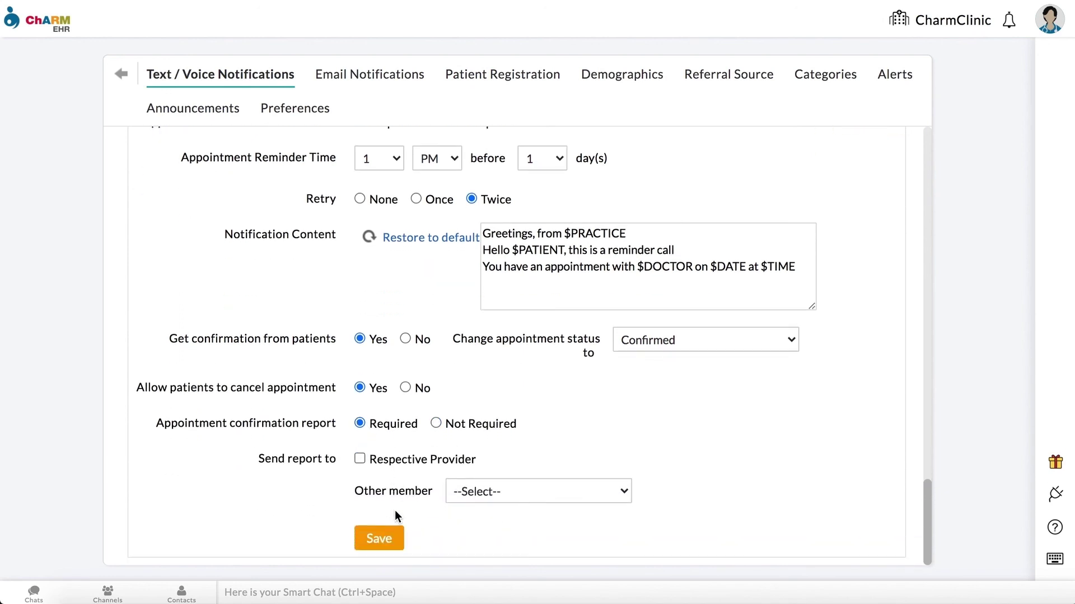
left_click(480, 487)
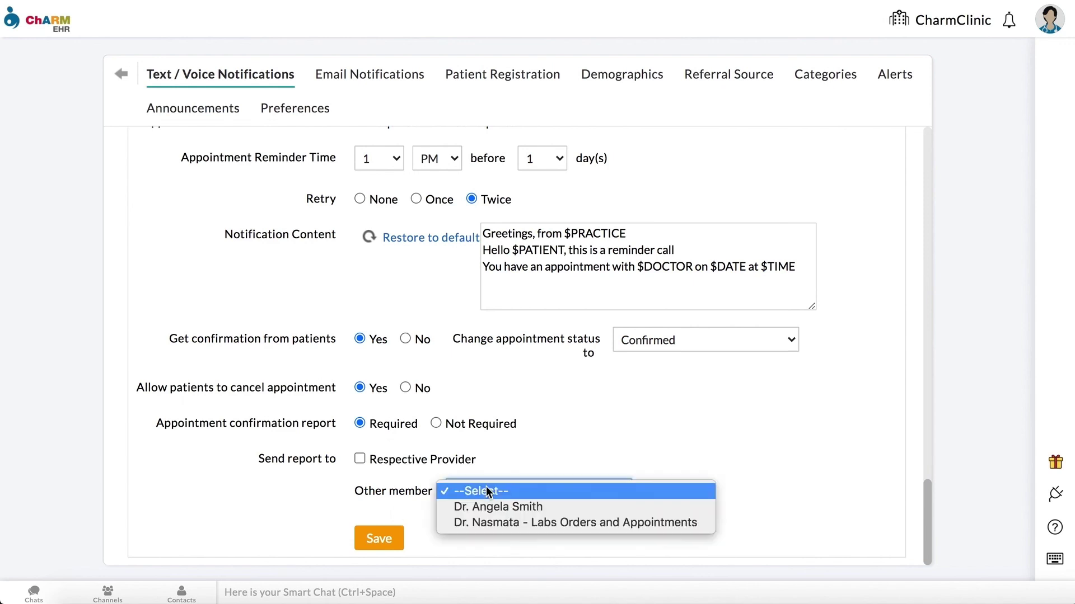
left_click(486, 522)
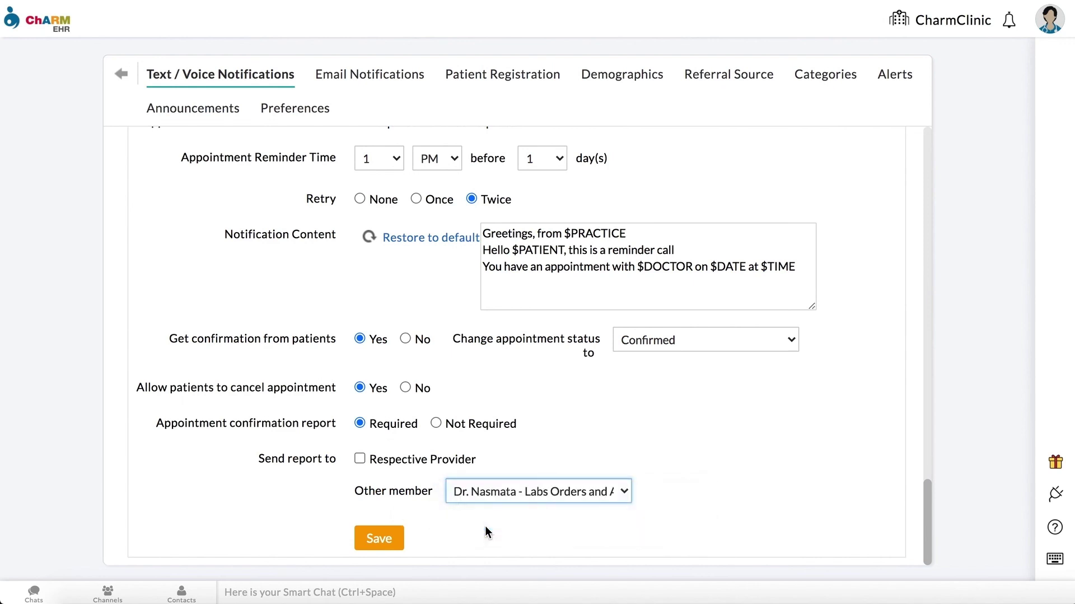
left_click(392, 540)
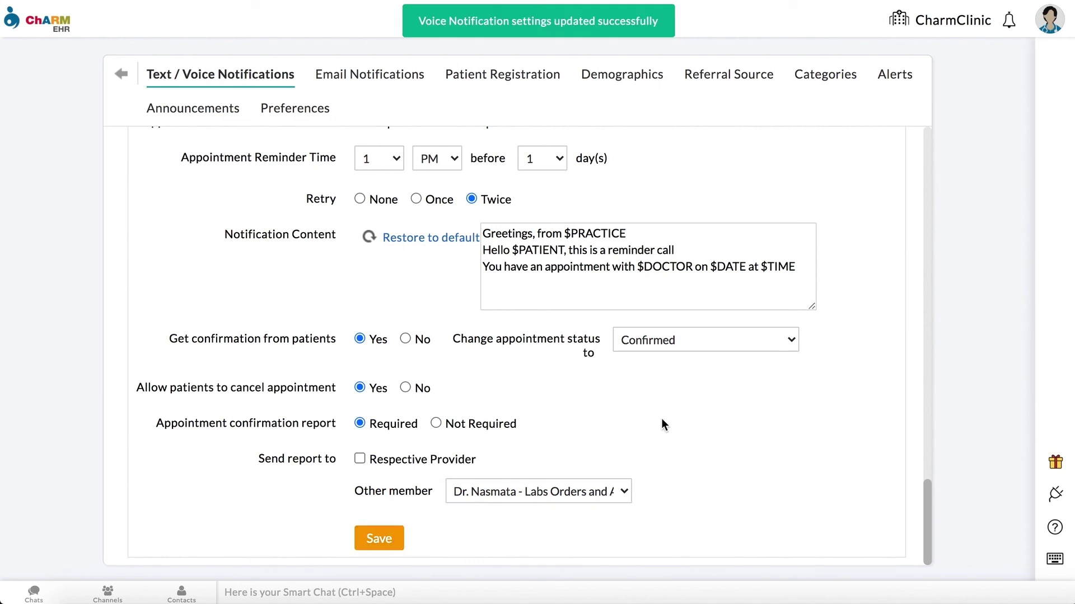
scroll(705, 409, "up", 4)
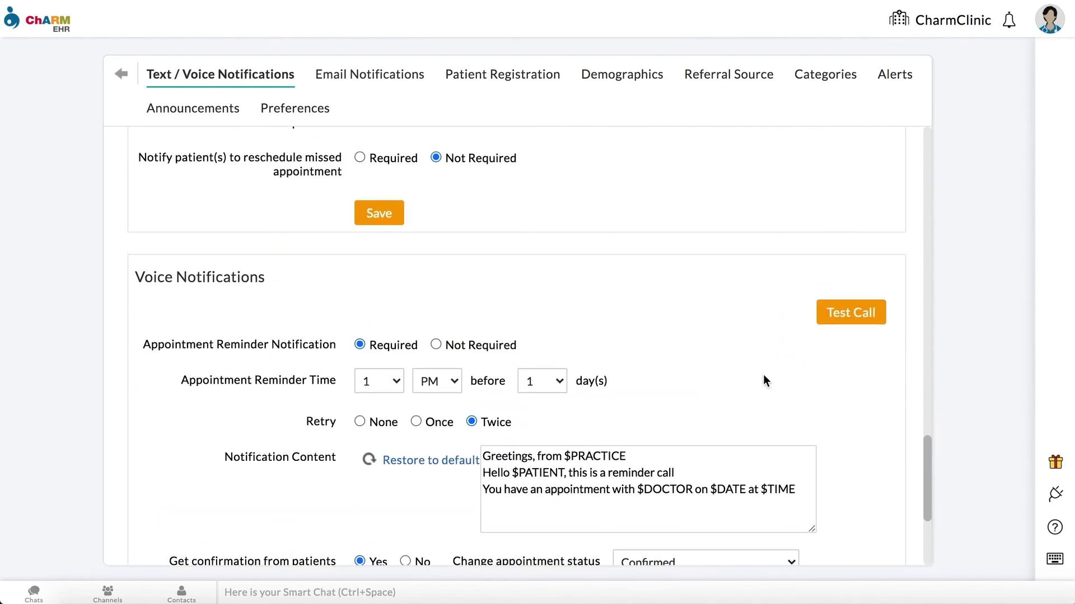
left_click(836, 322)
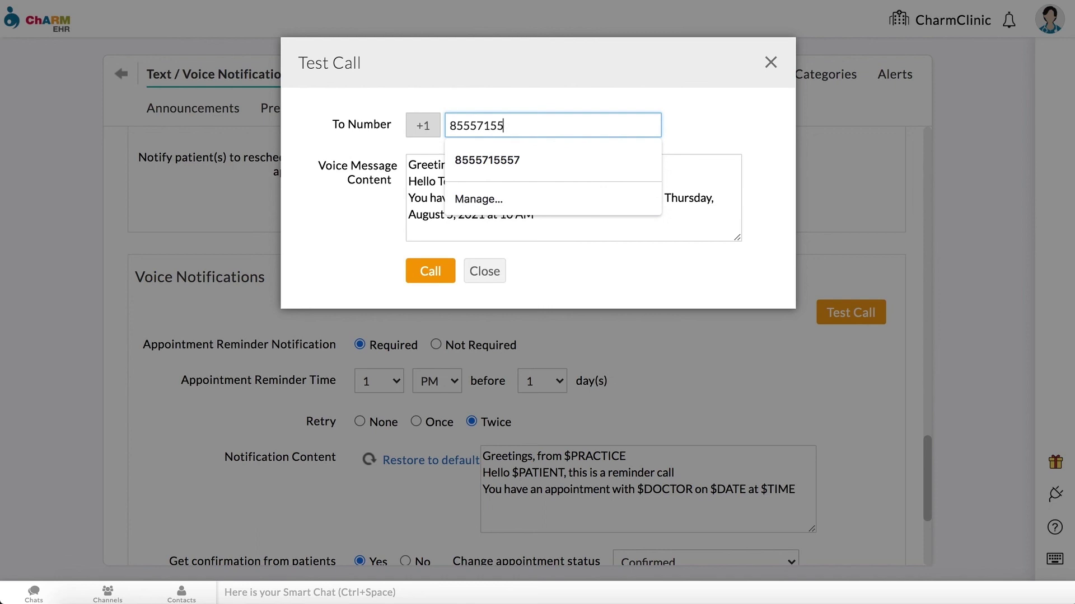
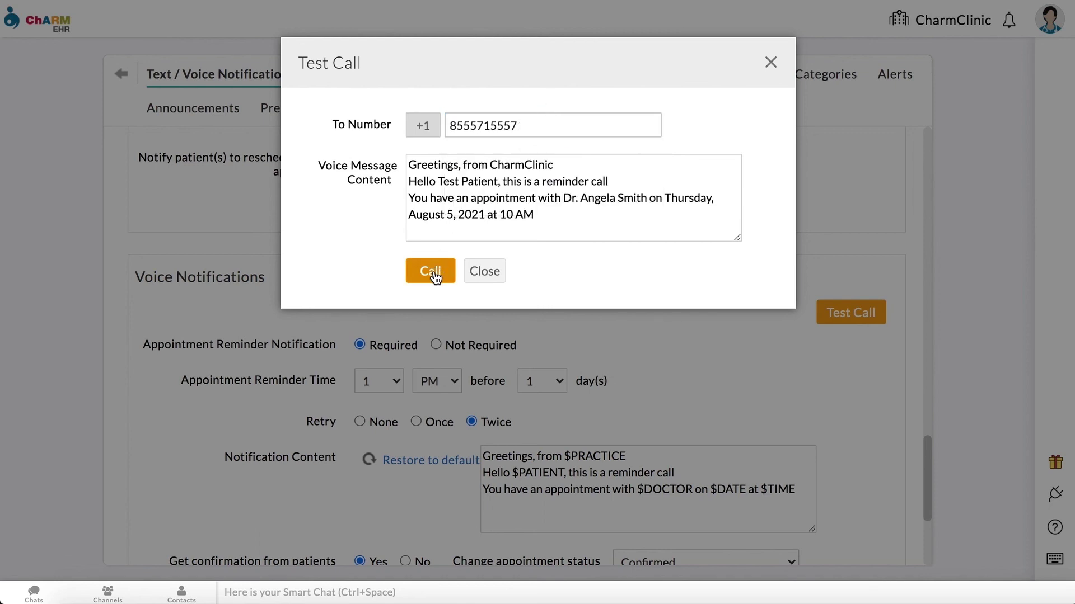